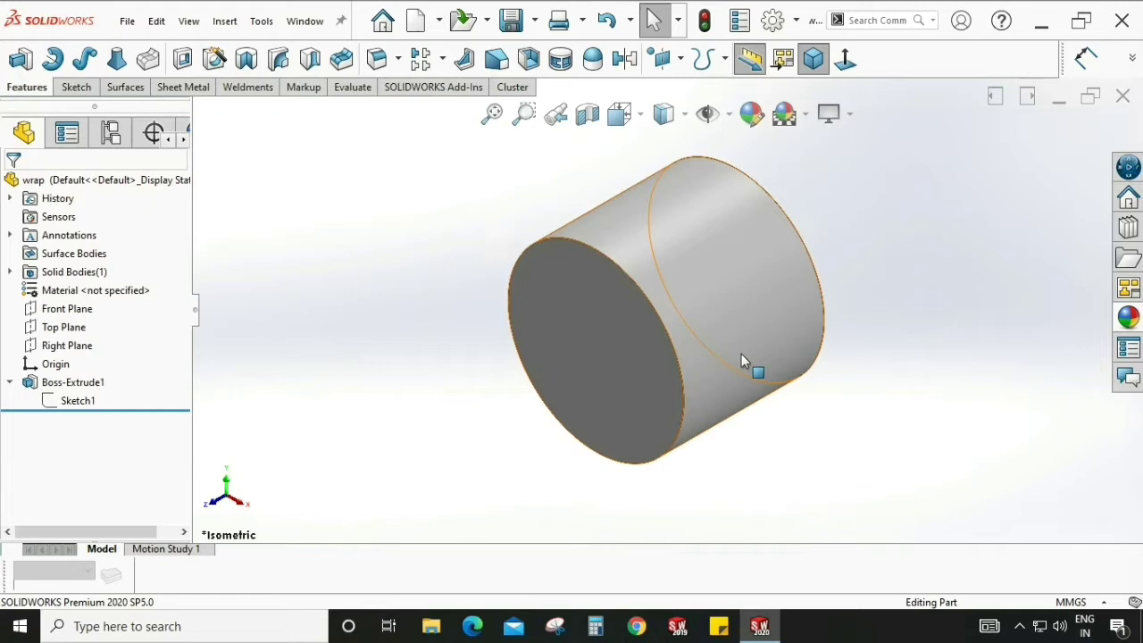
# - Inspect the cylinder's curved face, then return to the isometric view
pyautogui.click(746, 359)
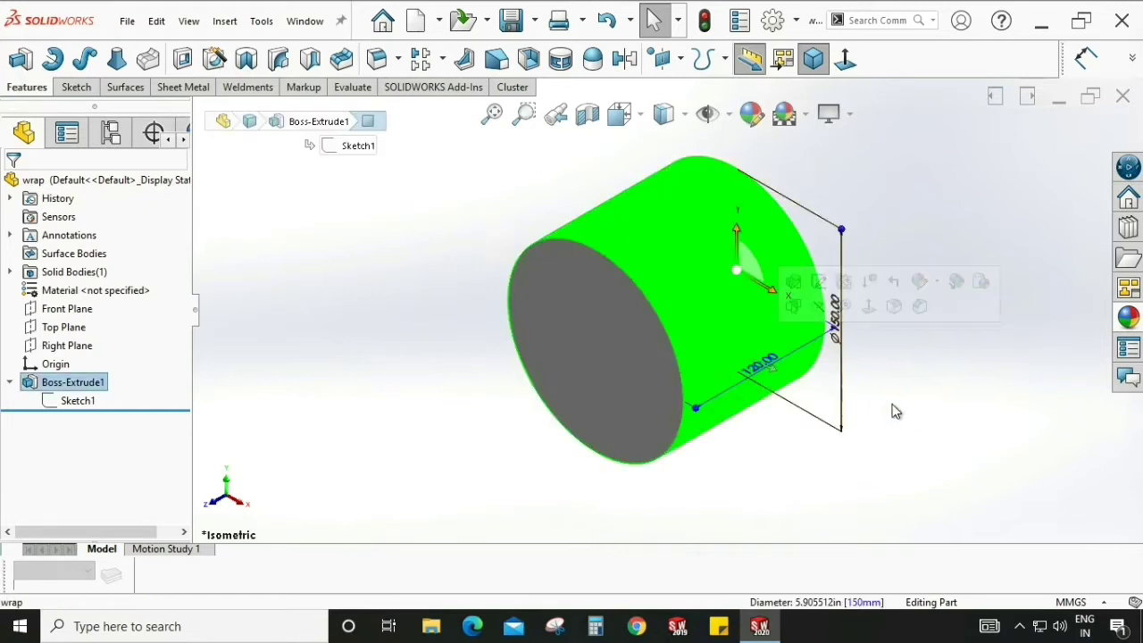
pyautogui.moveTo(887, 408)
pyautogui.mouseDown(button='middle')
pyautogui.moveTo(912, 377)
pyautogui.moveTo(747, 296)
pyautogui.moveTo(875, 358)
pyautogui.mouseUp(button='middle')
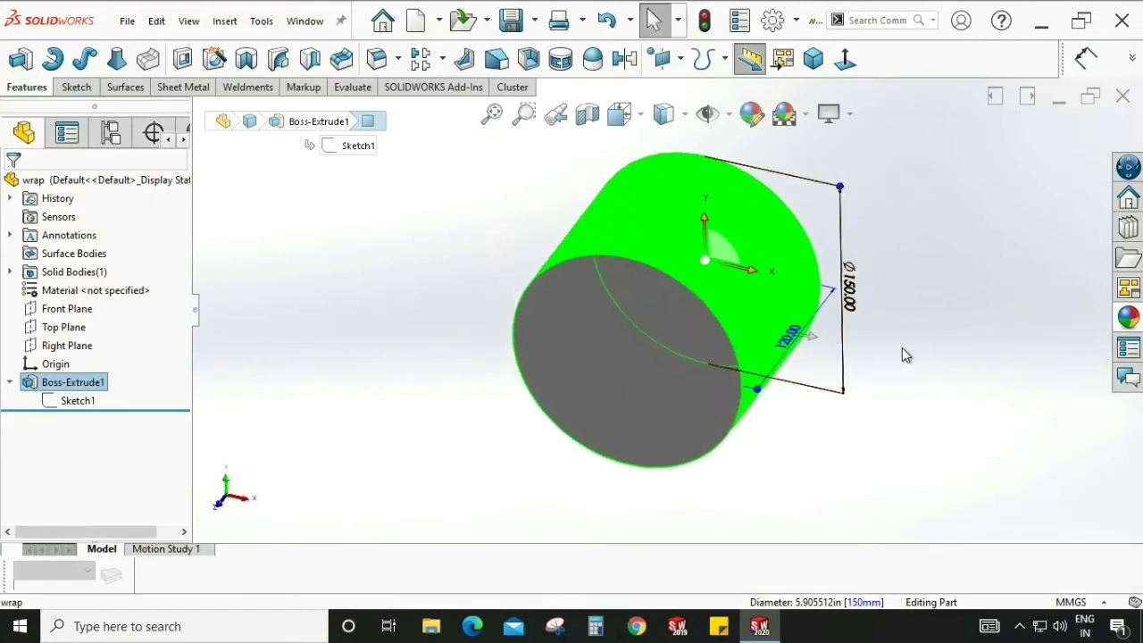
pyautogui.click(902, 347)
pyautogui.click(815, 60)
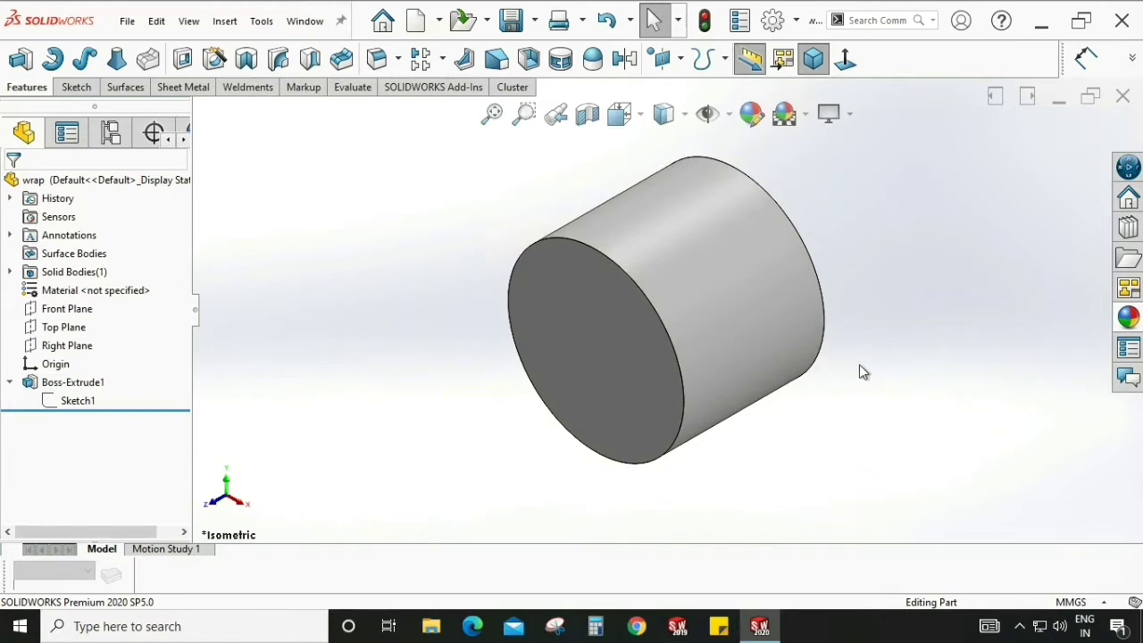
# - Create Plane1 parallel to the Right Plane at a 200 mm offset
pyautogui.click(680, 59)
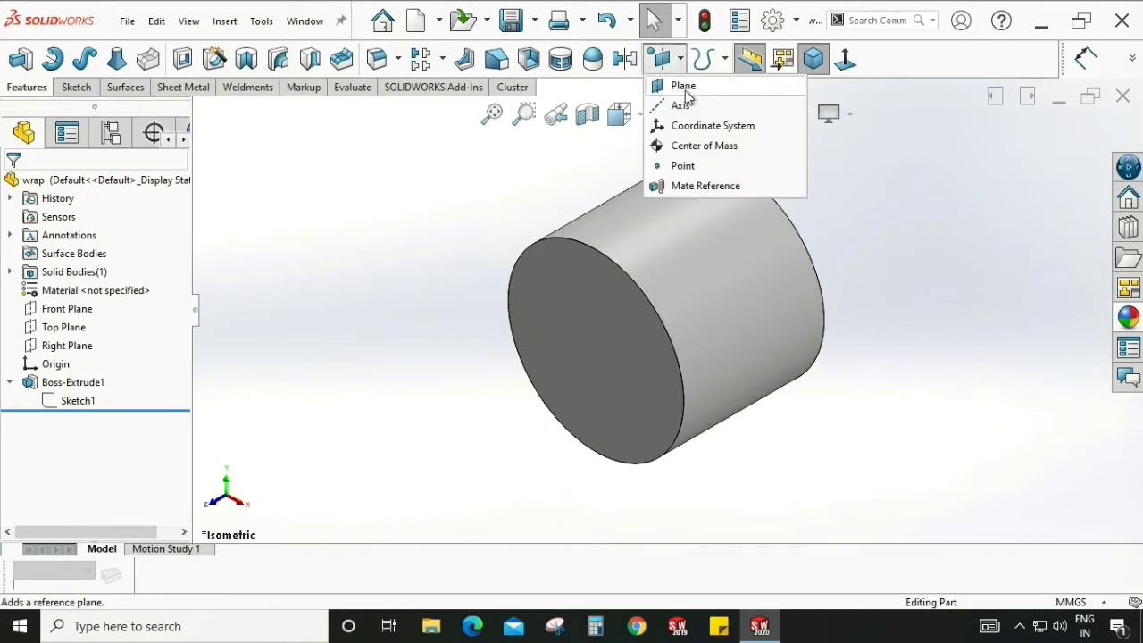
pyautogui.click(684, 88)
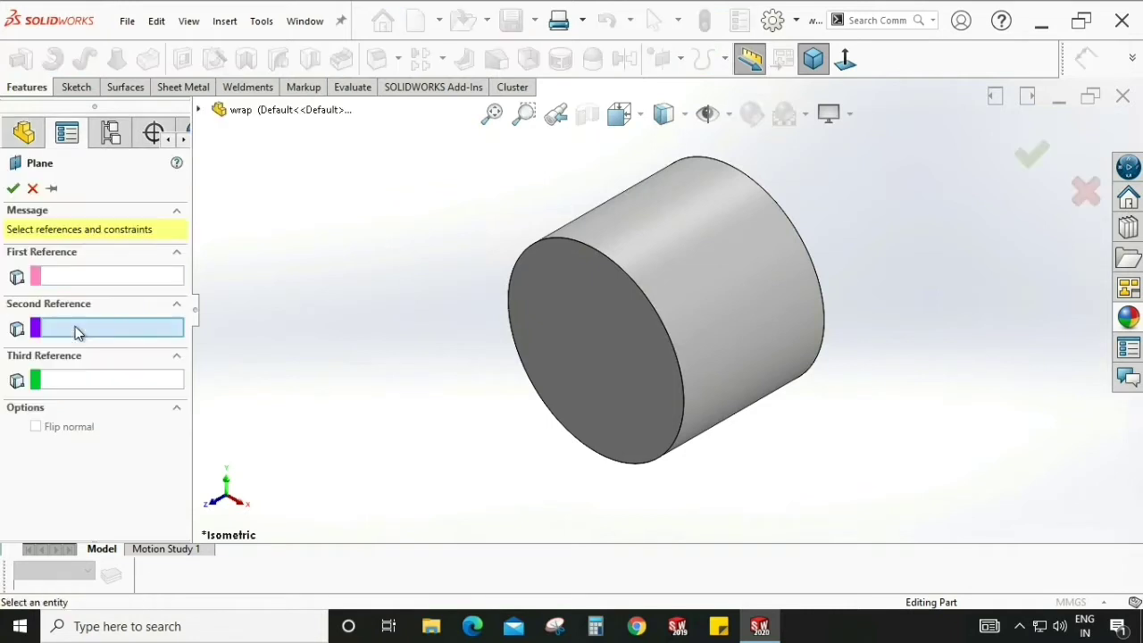
pyautogui.click(99, 279)
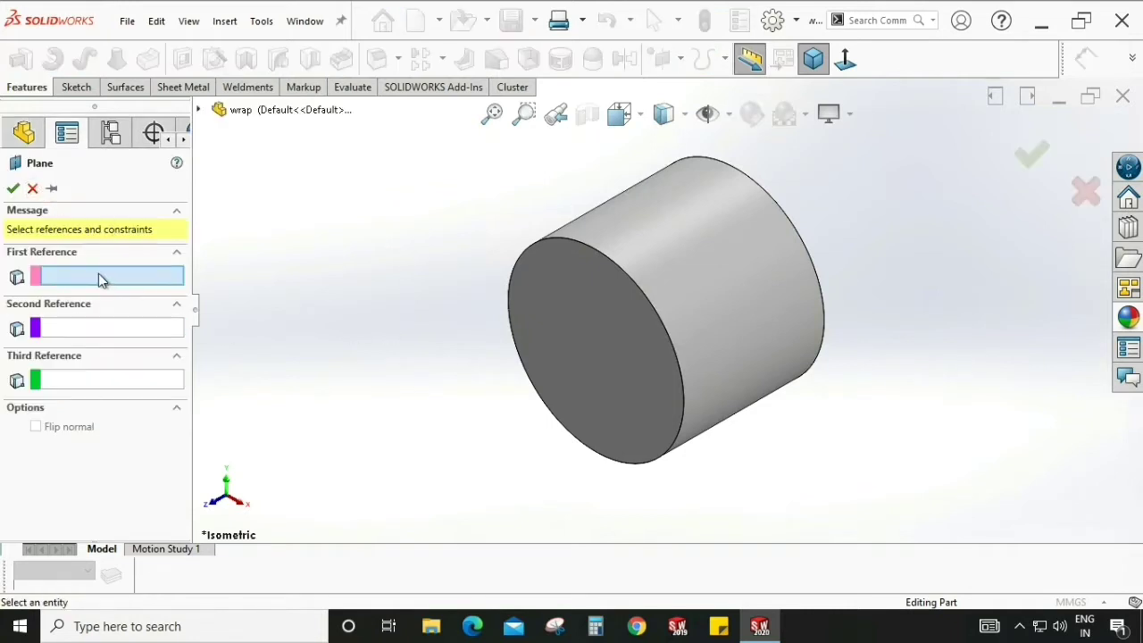
pyautogui.click(199, 109)
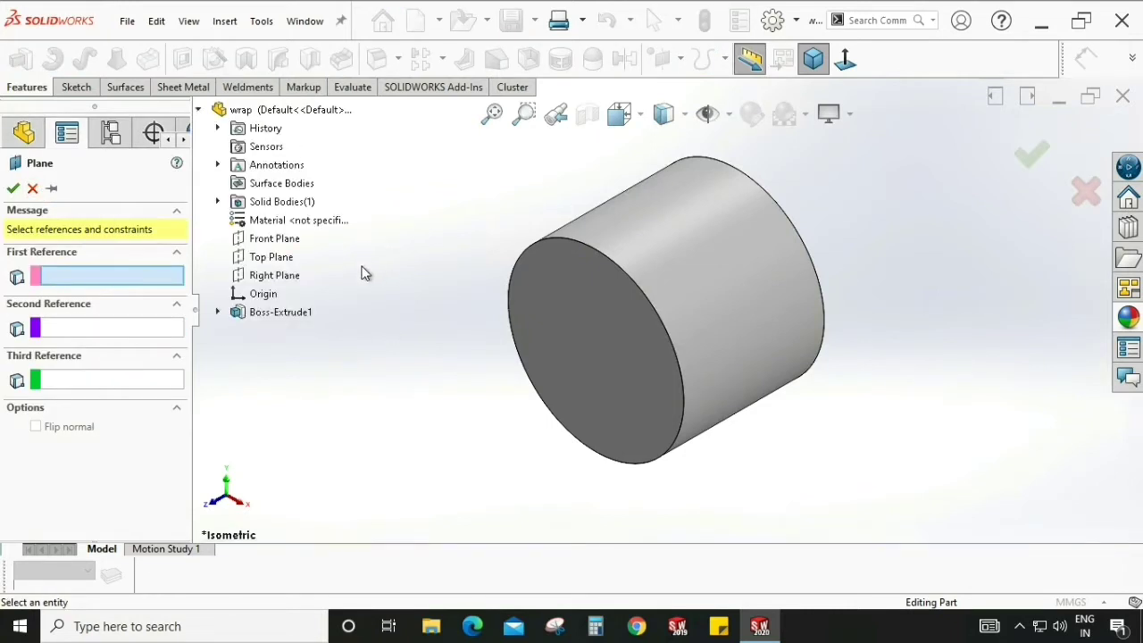
pyautogui.click(266, 277)
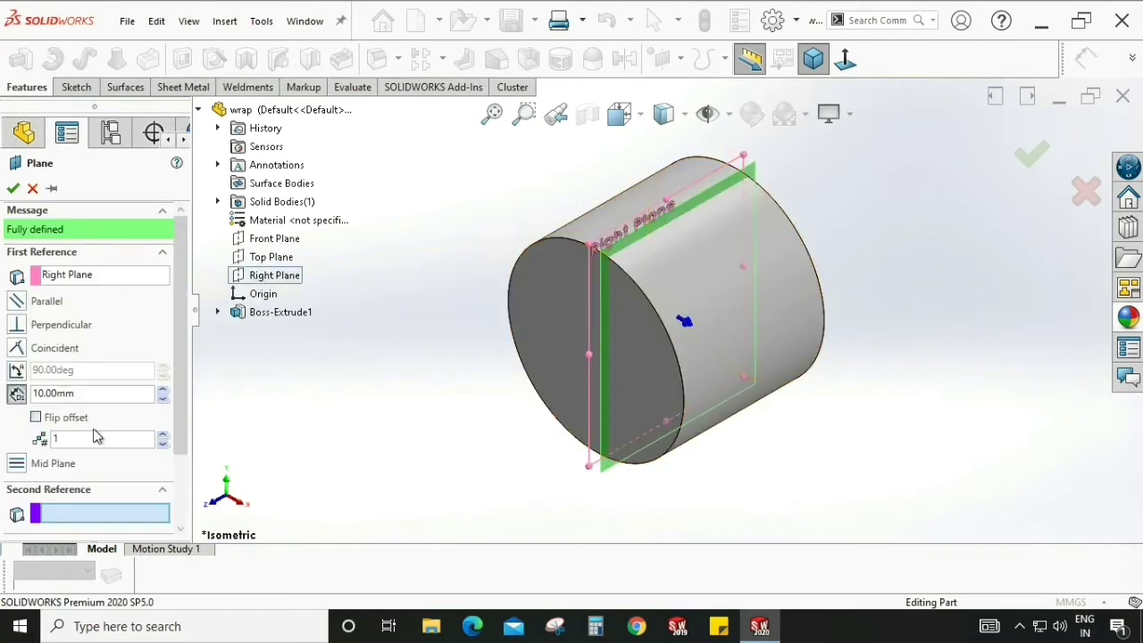
pyautogui.moveTo(80, 398); pyautogui.dragTo(25, 398)
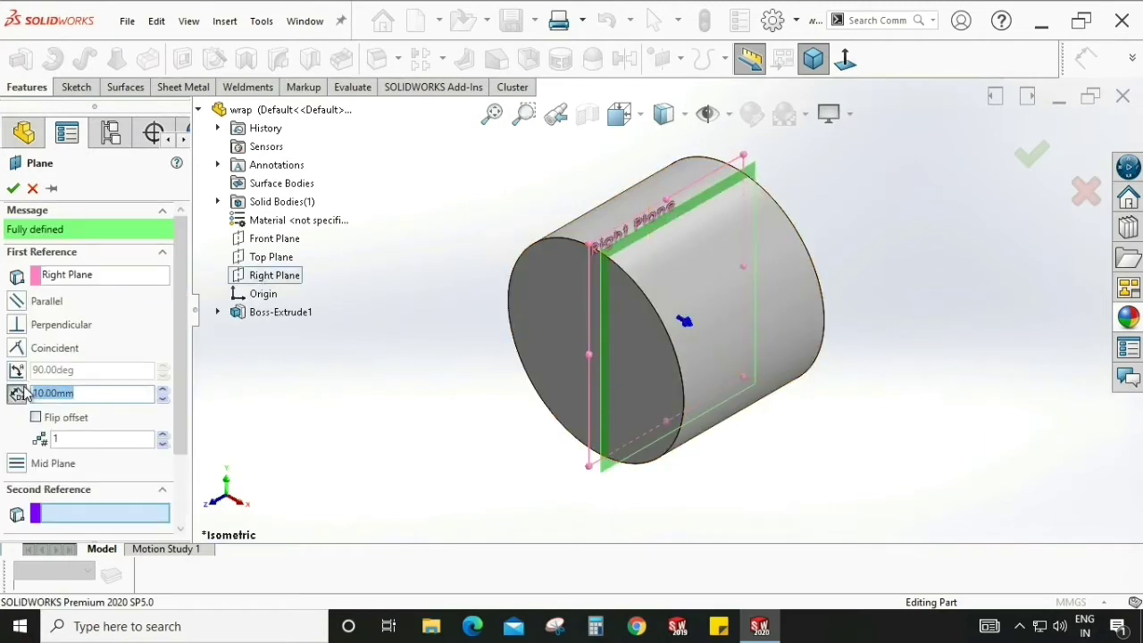
pyautogui.write('200')
pyautogui.press('Return')
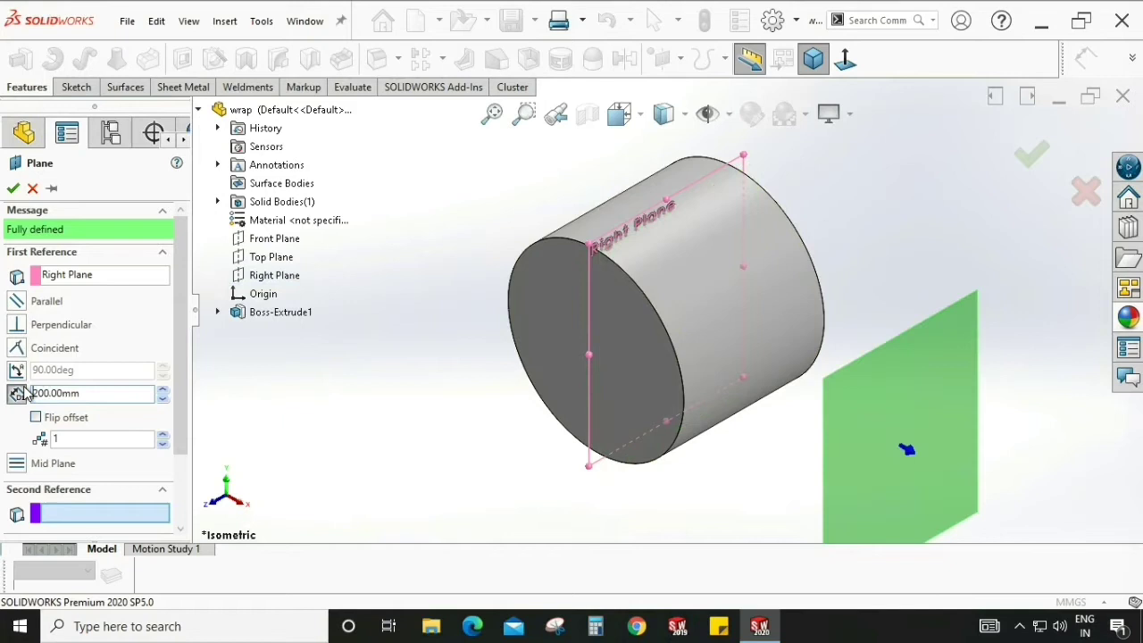
pyautogui.click(12, 187)
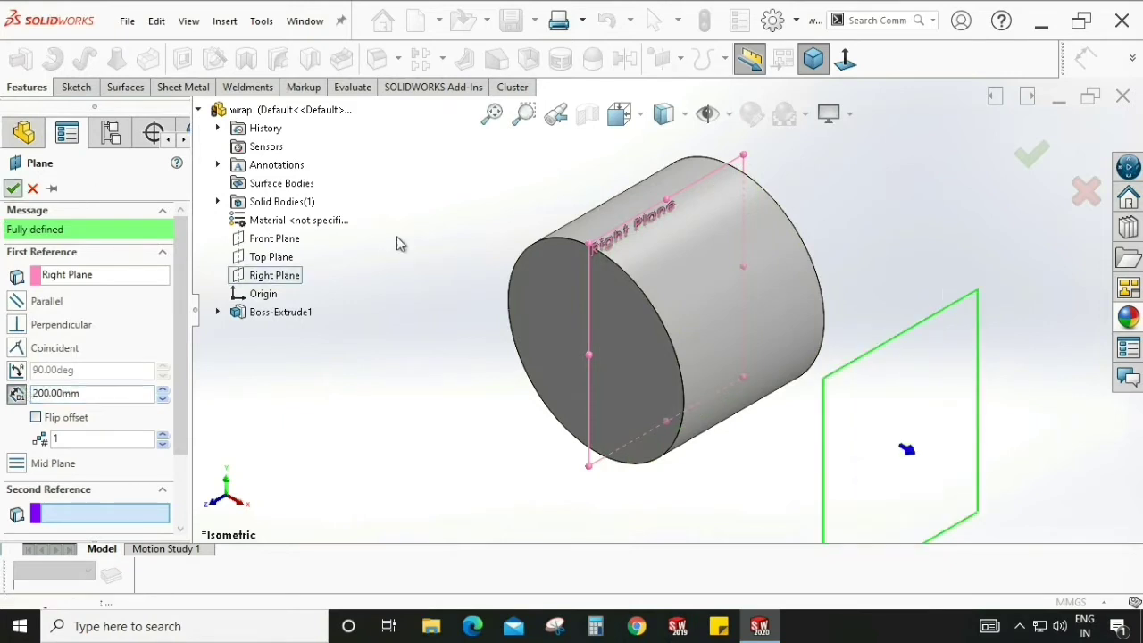
# - Start a new sketch on Plane1, viewed normal to the plane
pyautogui.click(808, 288)
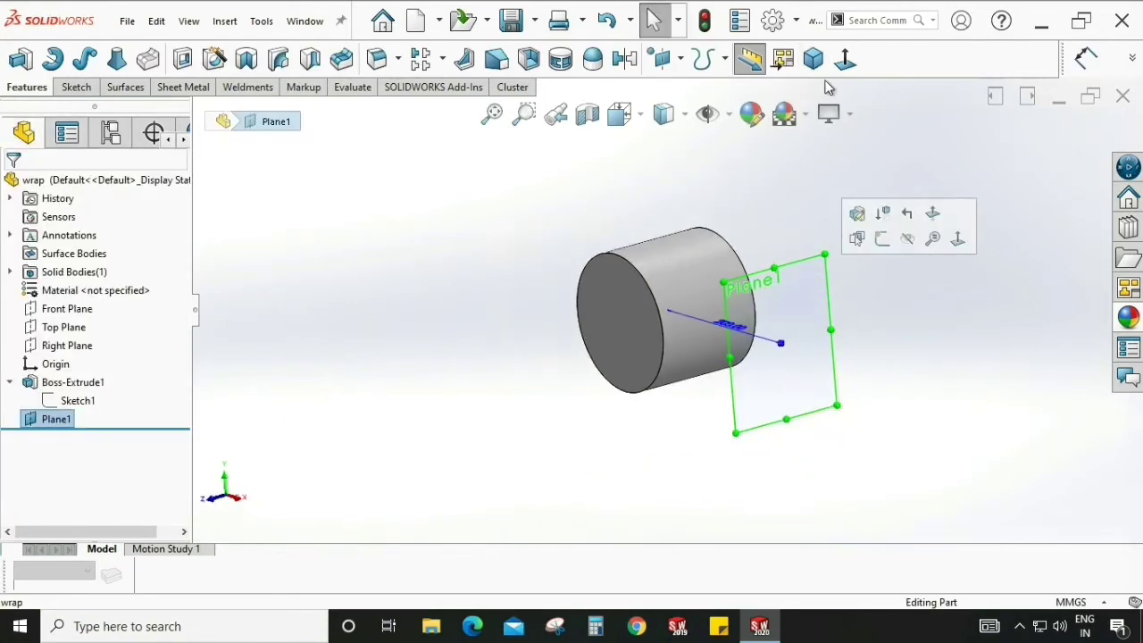
pyautogui.hotkey('ctrl', '8')
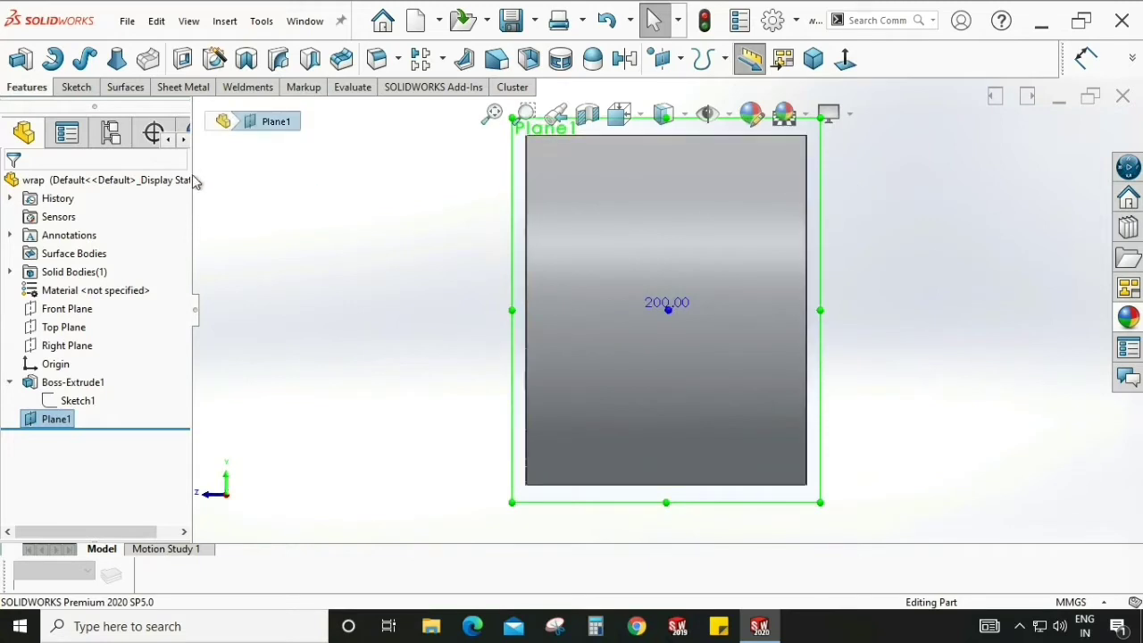
pyautogui.click(75, 86)
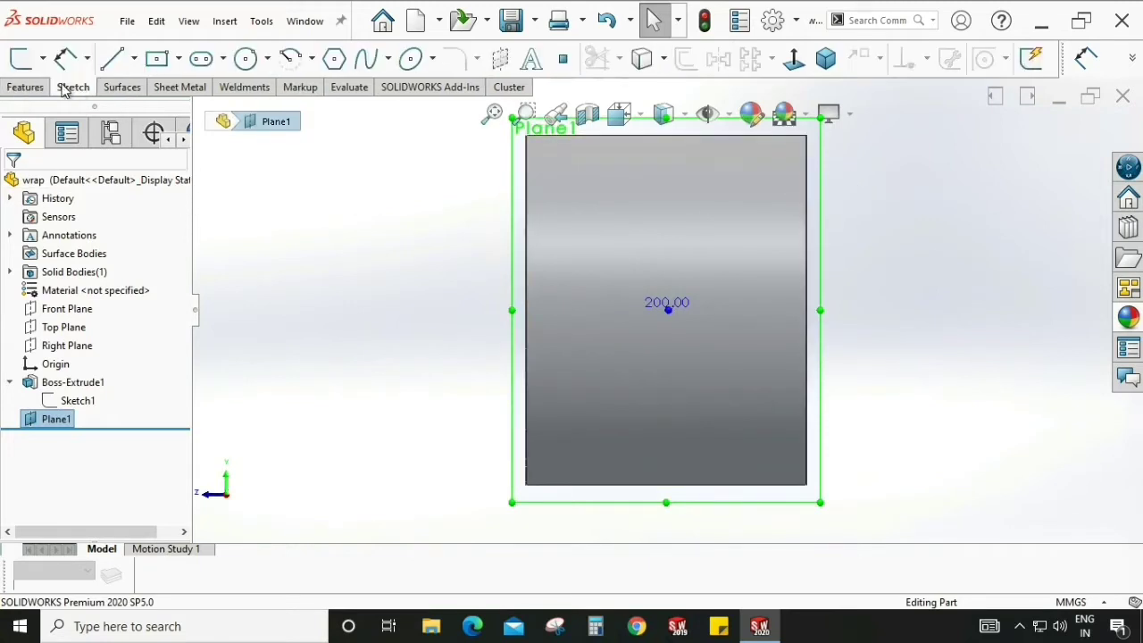
pyautogui.click(25, 61)
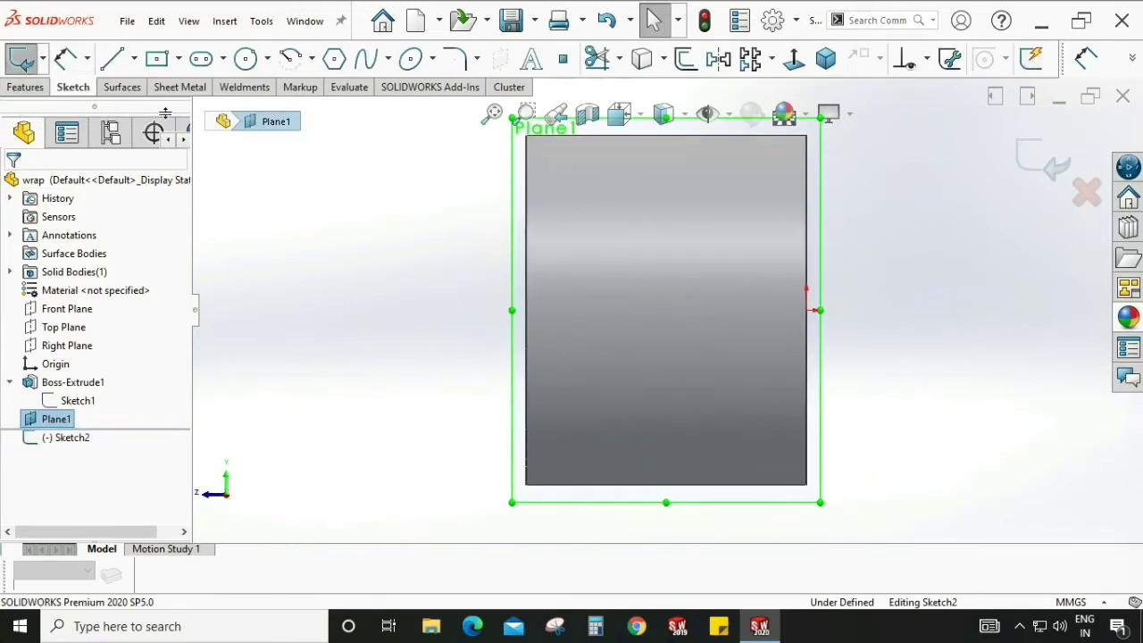
# - Draw the upper circles: three in the top row, two in the second row
pyautogui.click(246, 59)
pyautogui.click(569, 208)
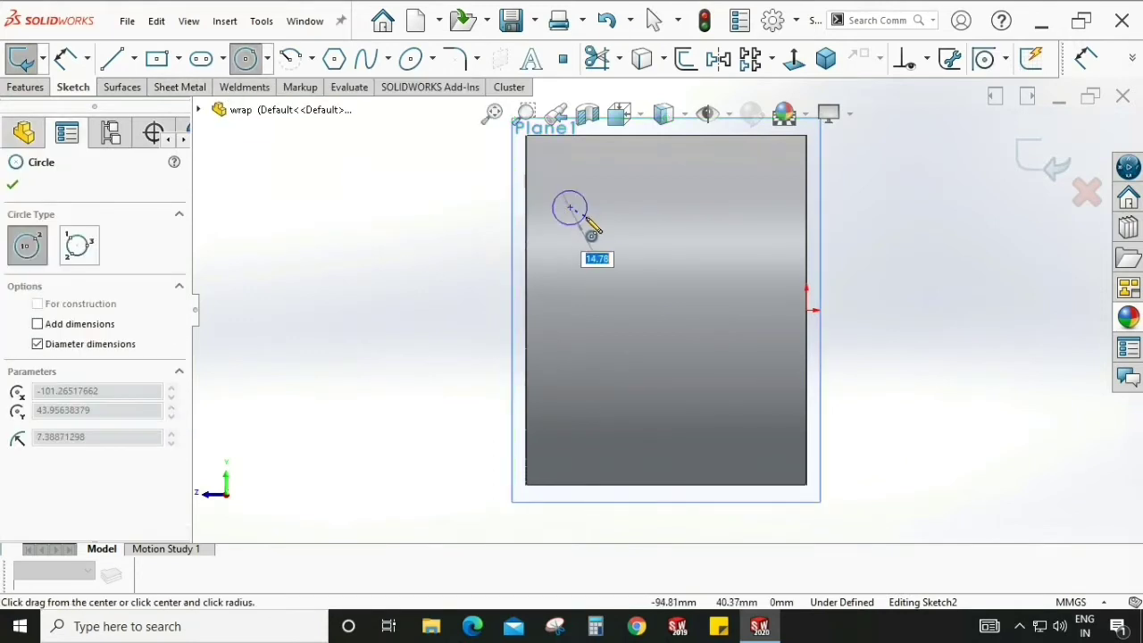
pyautogui.click(650, 207)
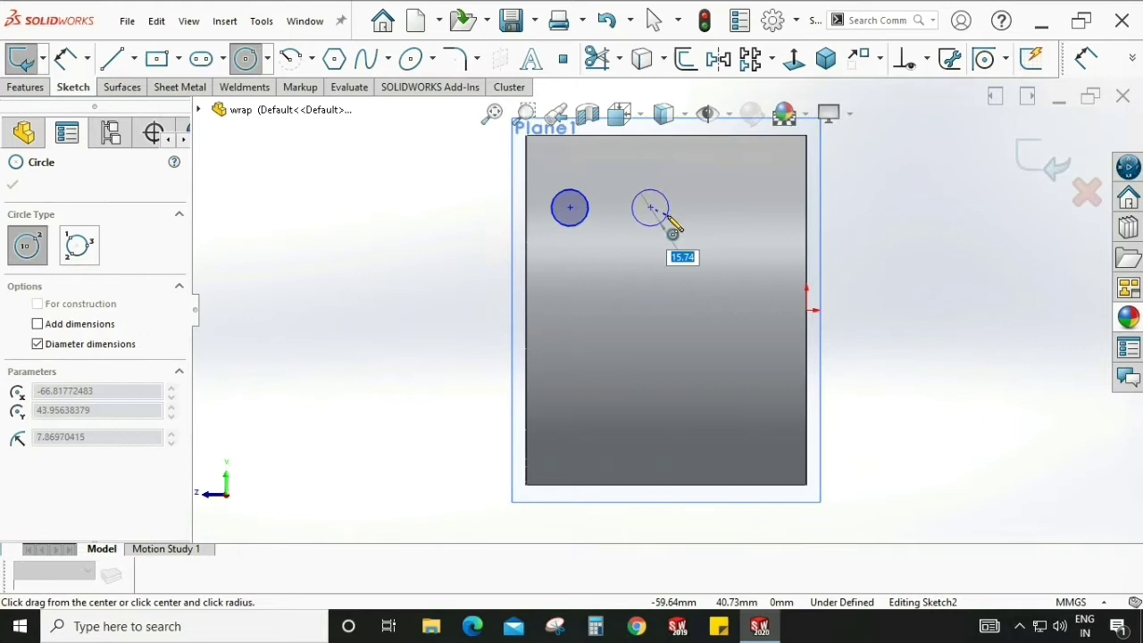
pyautogui.click(670, 217)
pyautogui.click(721, 207)
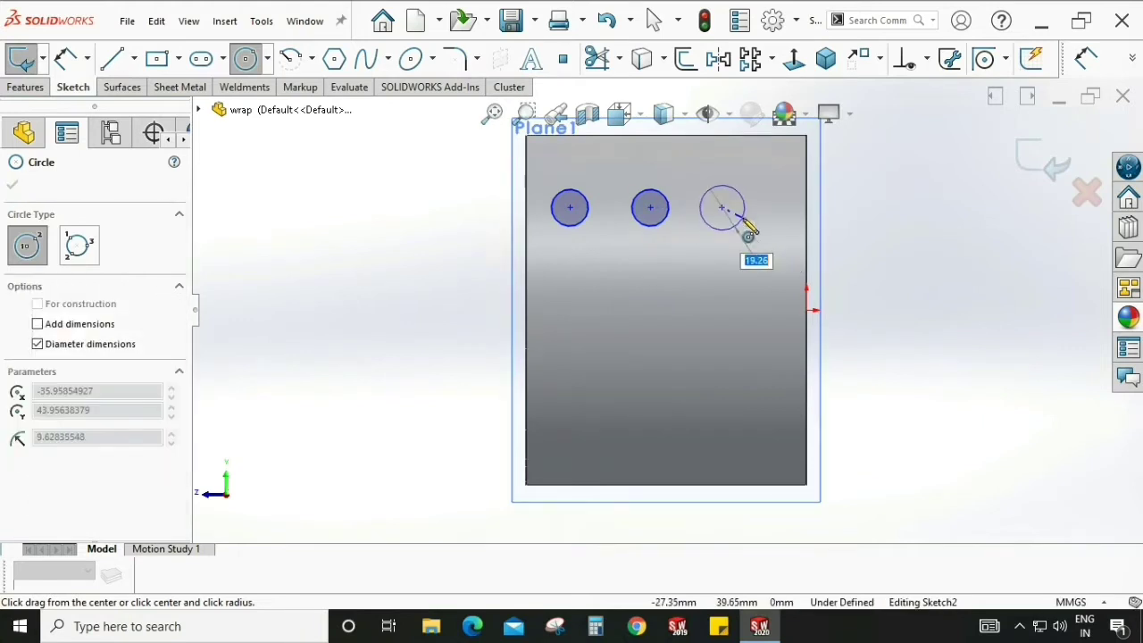
pyautogui.click(611, 273)
pyautogui.click(625, 285)
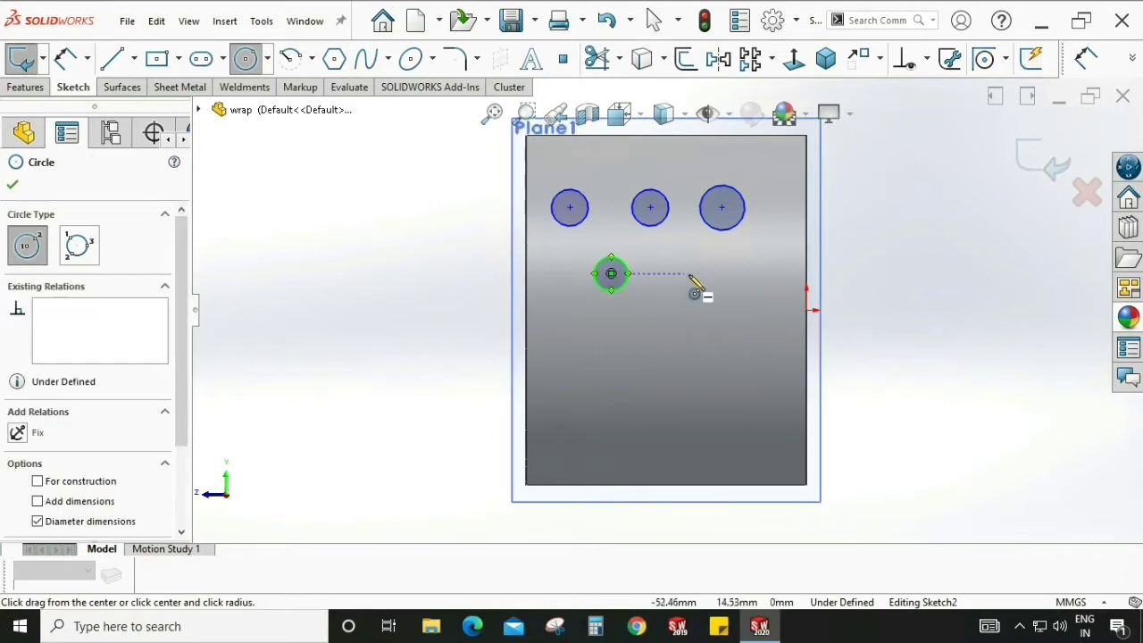
pyautogui.click(689, 274)
pyautogui.click(702, 297)
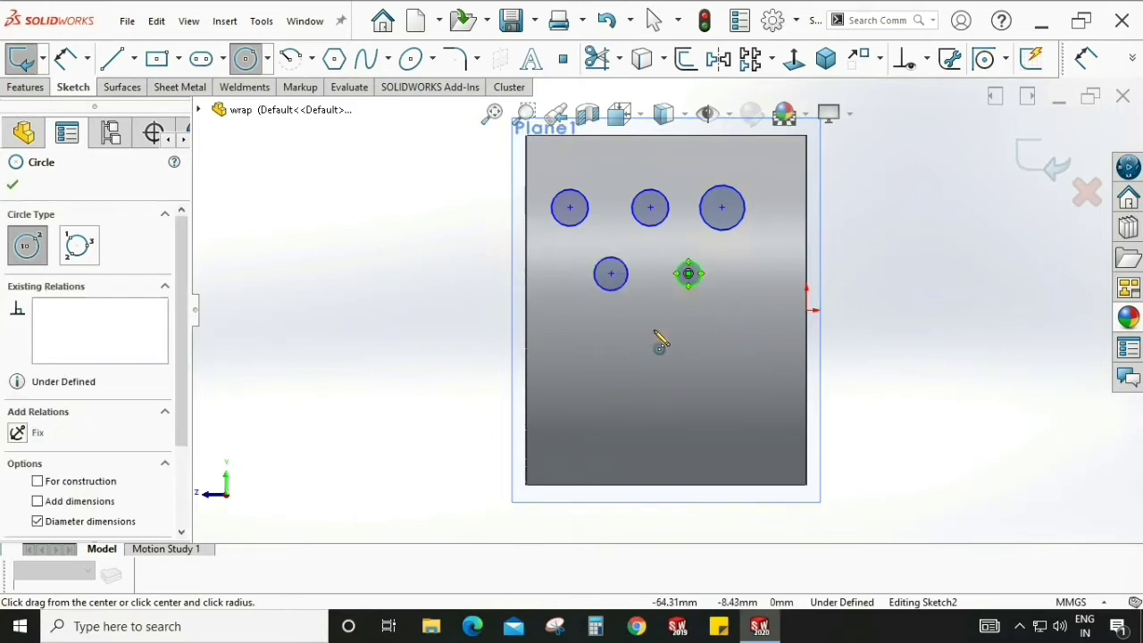
# - Draw five more circles in the lower rows, the last one larger
pyautogui.click(658, 322)
pyautogui.click(745, 322)
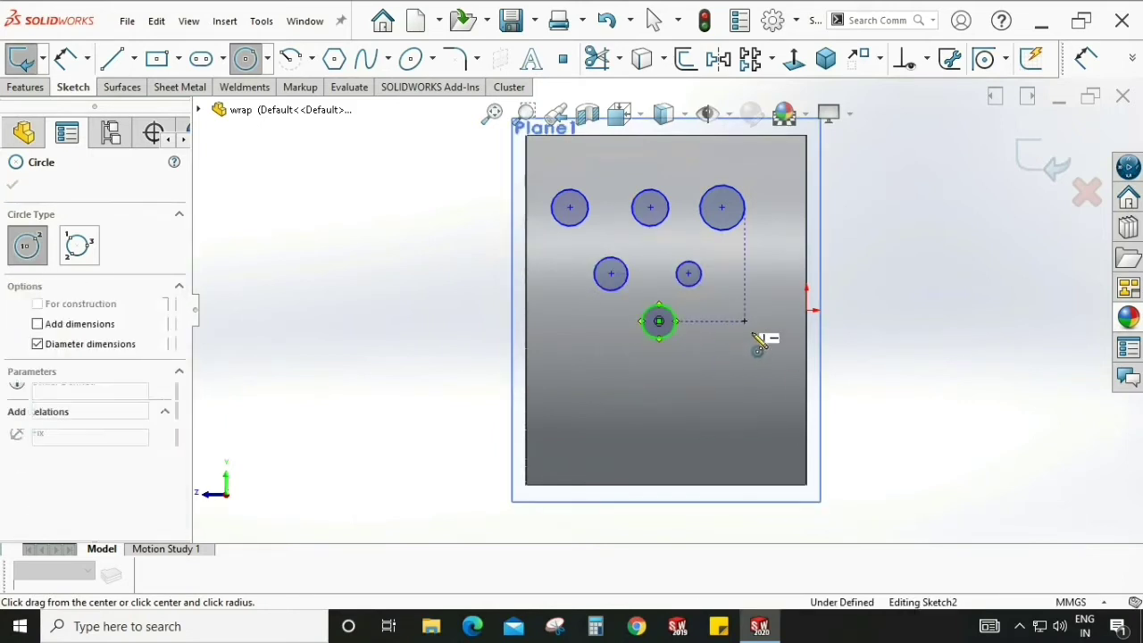
pyautogui.click(754, 349)
pyautogui.click(581, 346)
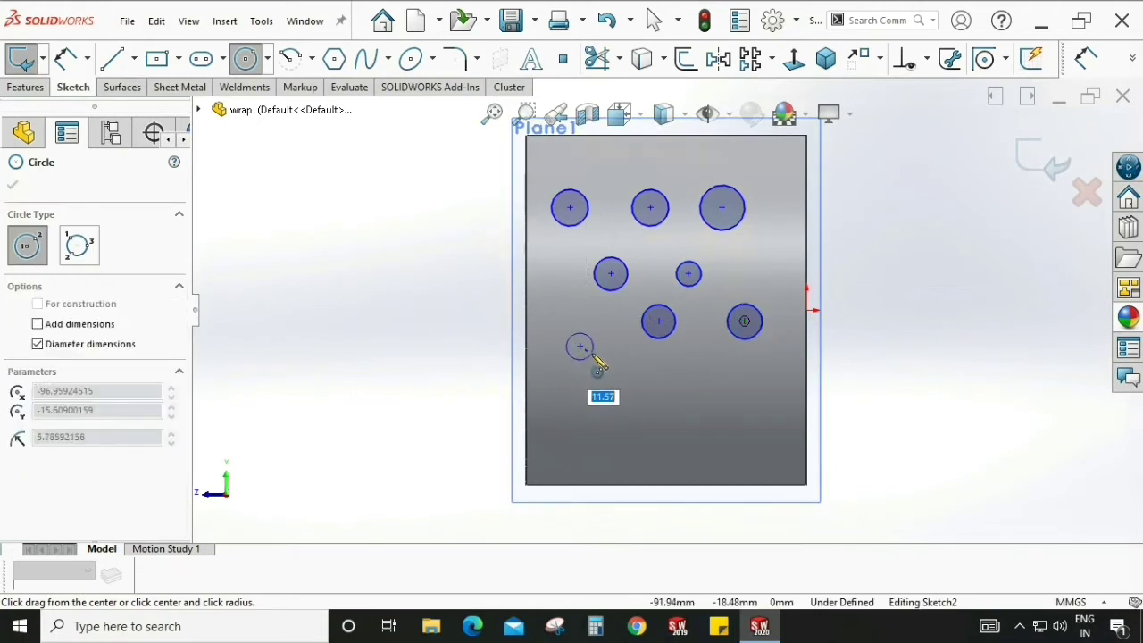
pyautogui.click(592, 358)
pyautogui.click(658, 389)
pyautogui.click(733, 389)
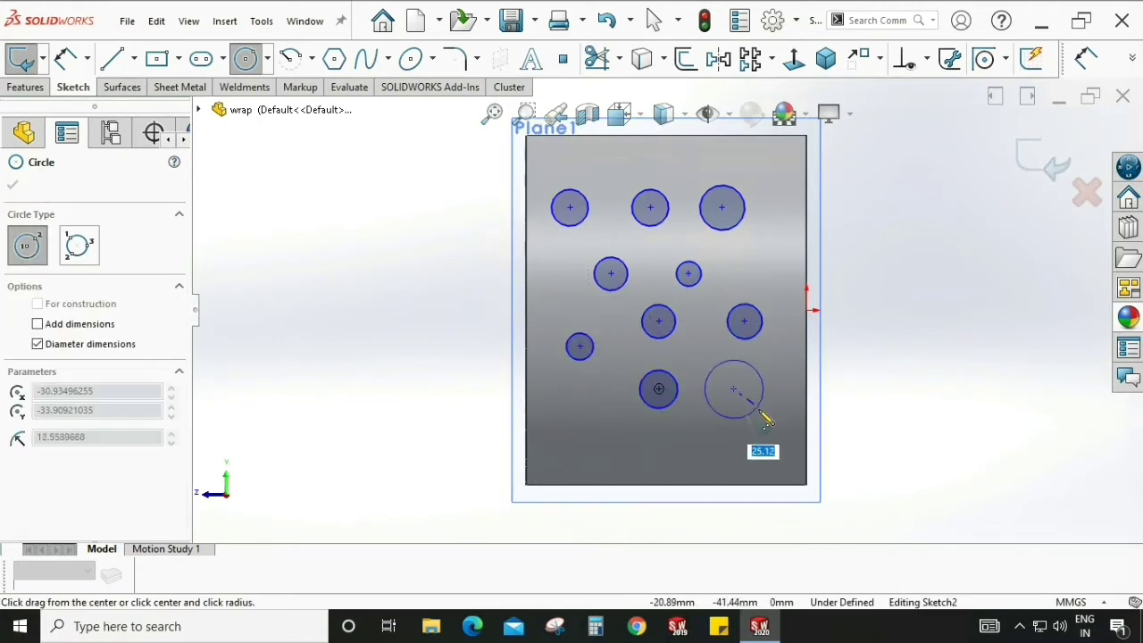
pyautogui.click(740, 419)
# - Stop drawing circles and select all ten circles in the sketch
pyautogui.press('Escape')
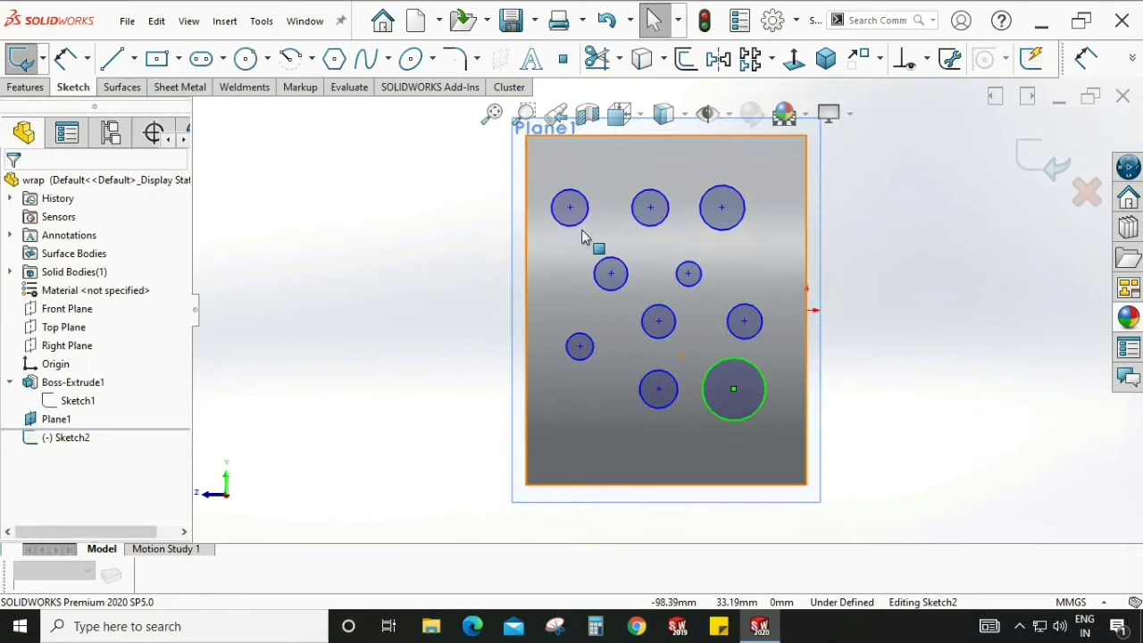
pyautogui.click(579, 225)
pyautogui.keyDown('ctrl'); pyautogui.click(659, 223); pyautogui.keyUp('ctrl')
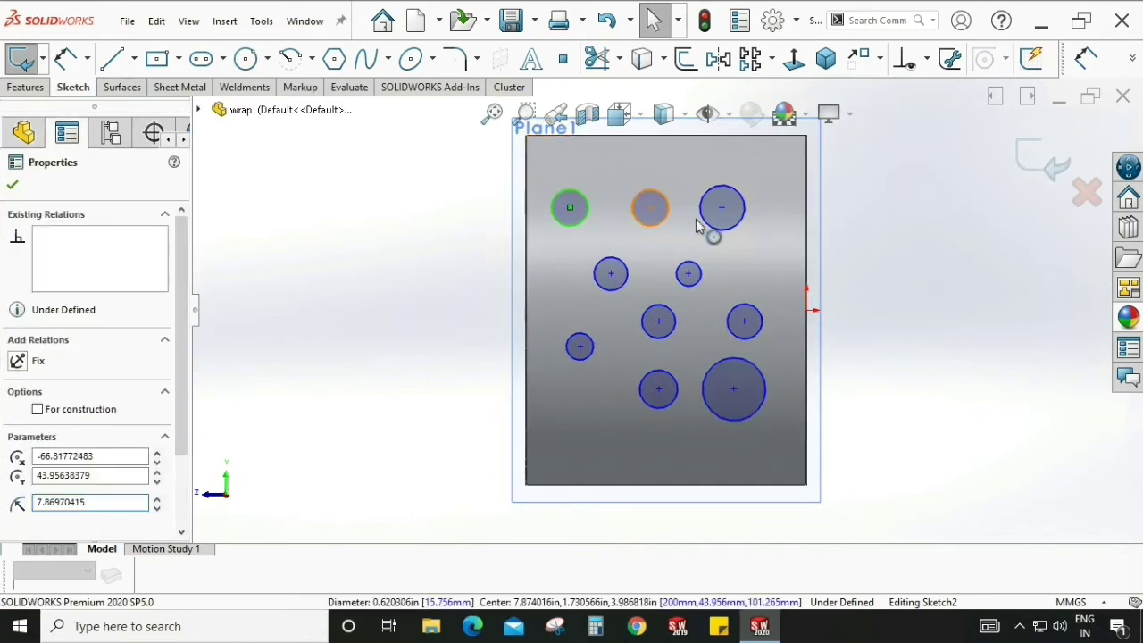
pyautogui.keyDown('ctrl'); pyautogui.click(707, 225); pyautogui.keyUp('ctrl')
pyautogui.keyDown('ctrl'); pyautogui.click(627, 275); pyautogui.keyUp('ctrl')
pyautogui.keyDown('ctrl'); pyautogui.click(695, 281); pyautogui.keyUp('ctrl')
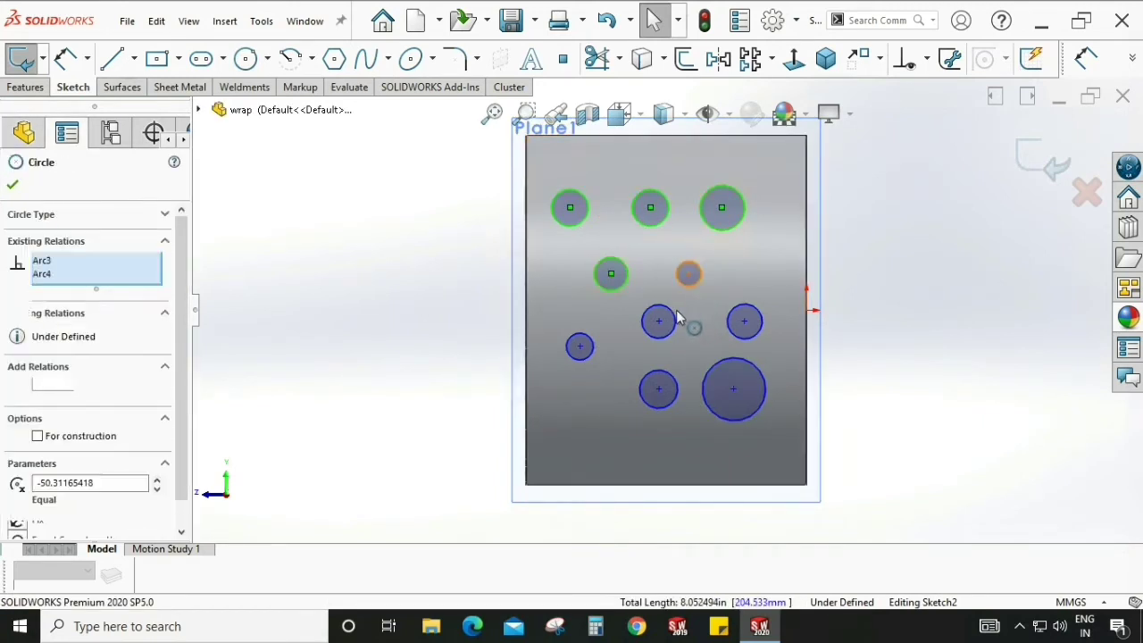
pyautogui.keyDown('ctrl'); pyautogui.click(660, 330); pyautogui.keyUp('ctrl')
pyautogui.keyDown('ctrl'); pyautogui.click(581, 348); pyautogui.keyUp('ctrl')
pyautogui.keyDown('ctrl'); pyautogui.click(661, 393); pyautogui.keyUp('ctrl')
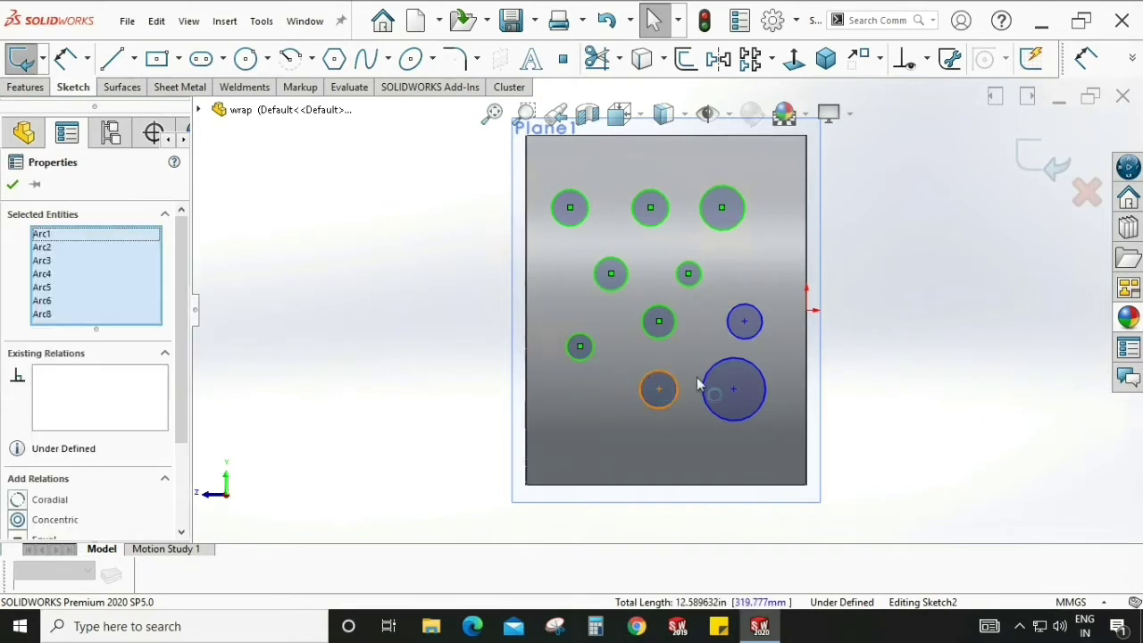
pyautogui.keyDown('ctrl'); pyautogui.click(735, 369); pyautogui.keyUp('ctrl')
pyautogui.keyDown('ctrl'); pyautogui.click(745, 321); pyautogui.keyUp('ctrl')
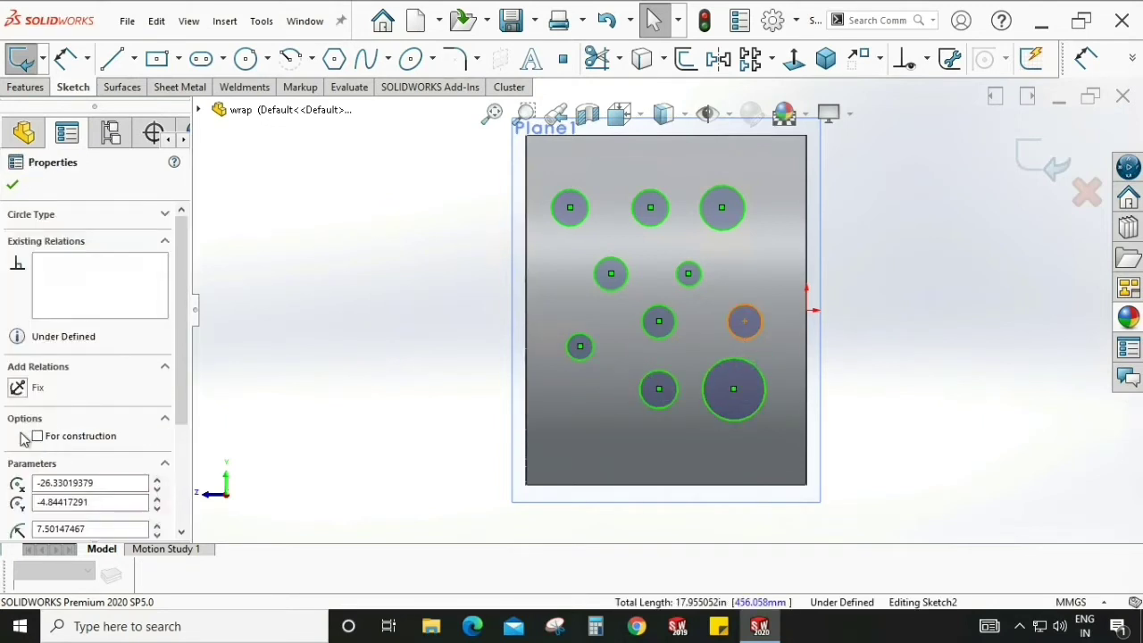
# - Apply an Equal relation to the selected circles, then view the sketch beside the cylinder
pyautogui.scroll(-3, 89, 375)
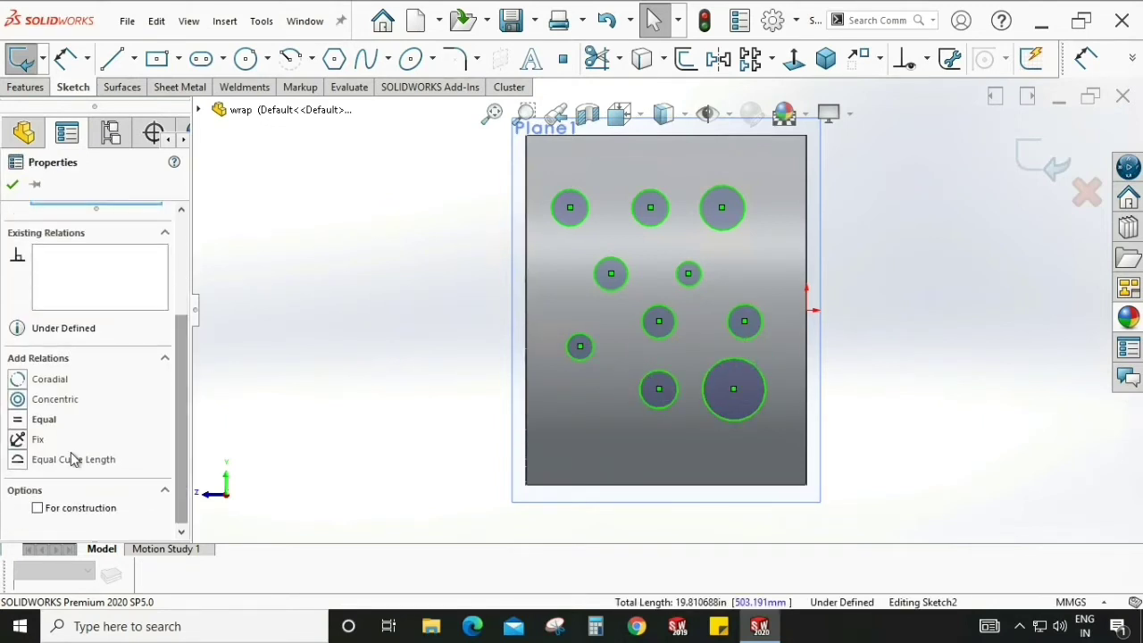
pyautogui.click(18, 419)
pyautogui.click(911, 309)
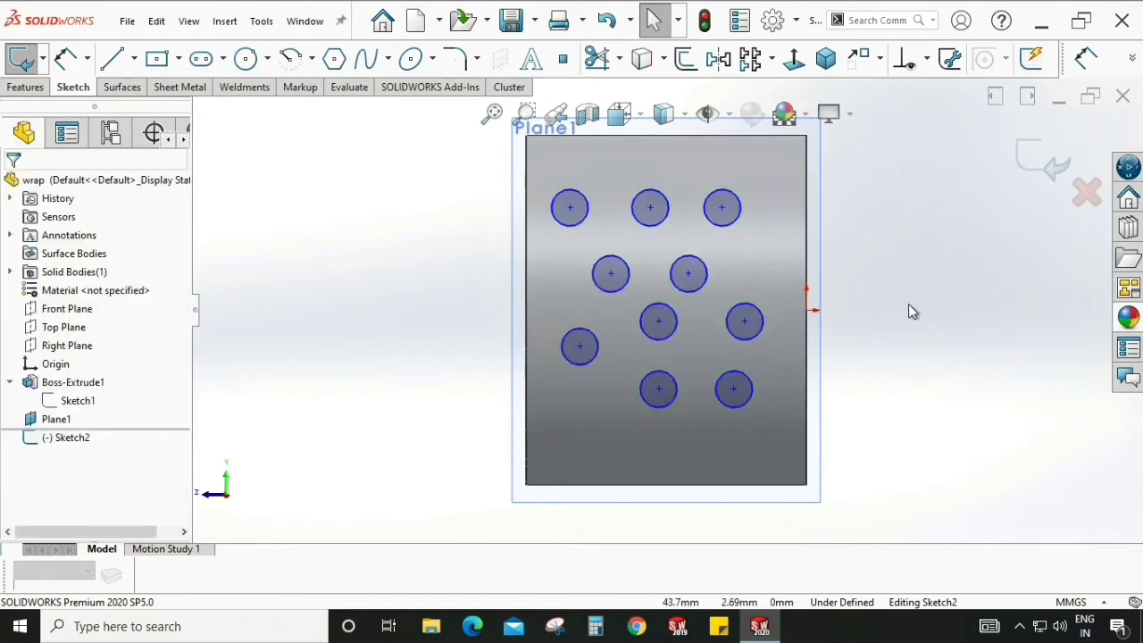
pyautogui.moveTo(903, 312)
pyautogui.mouseDown(button='middle')
pyautogui.moveTo(509, 281)
pyautogui.moveTo(498, 358)
pyautogui.mouseUp(button='middle')
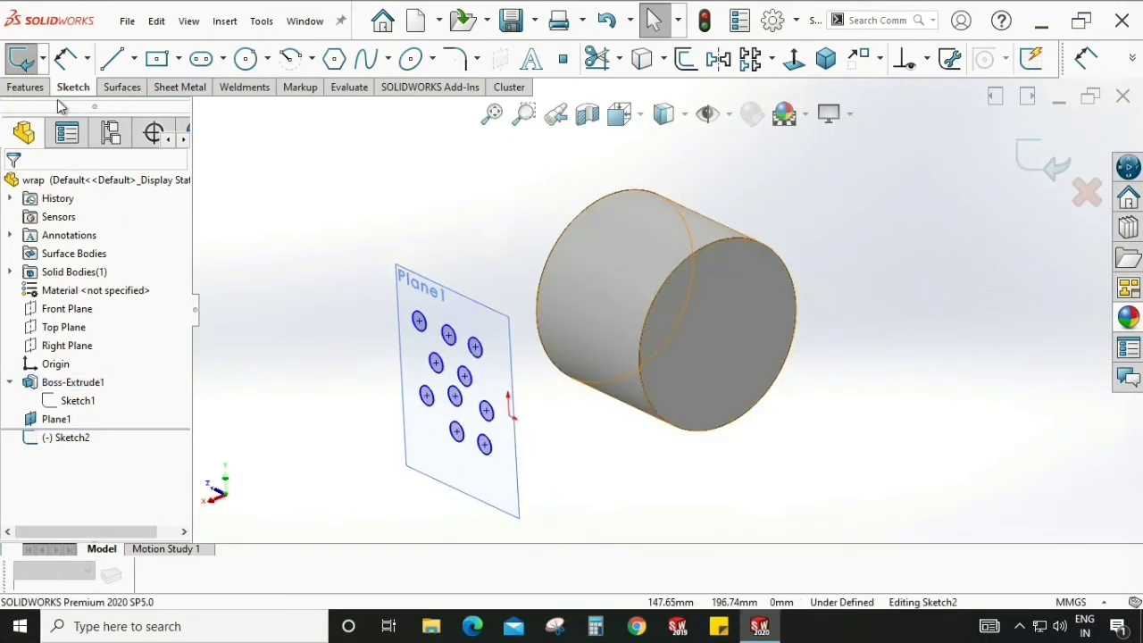
pyautogui.click(27, 87)
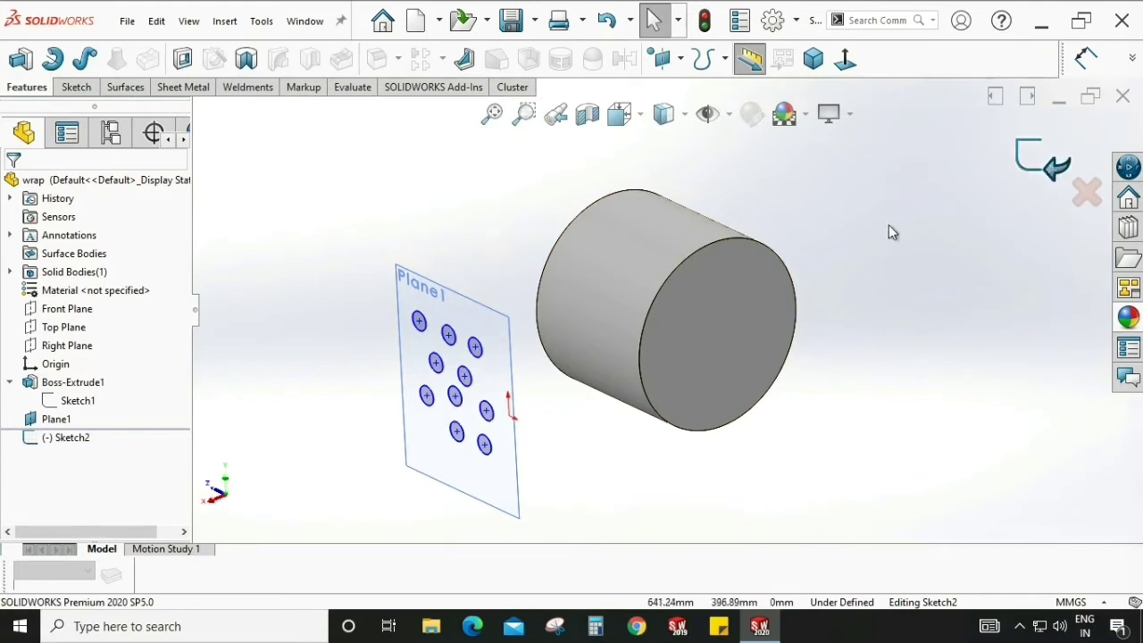
# - Wrap Sketch2's ten circles onto the cylinder's curved face as Wrap1, 0.127 mm thick
pyautogui.moveTo(856, 248); pyautogui.dragTo(474, 103, button='middle')
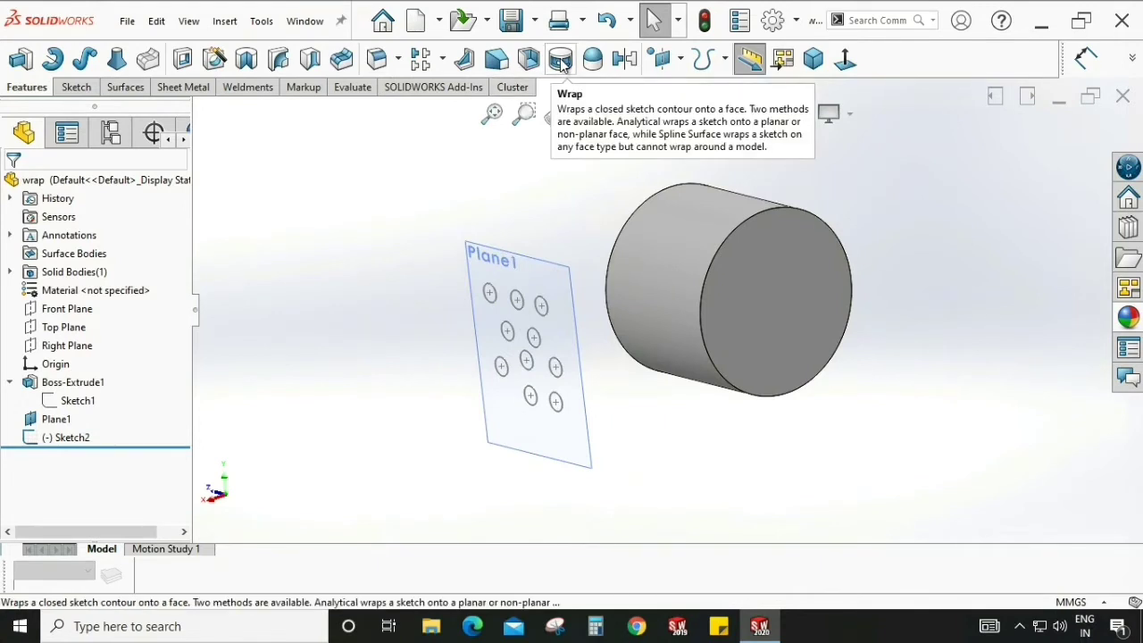
pyautogui.click(561, 60)
pyautogui.moveTo(944, 357); pyautogui.dragTo(547, 407, button='middle')
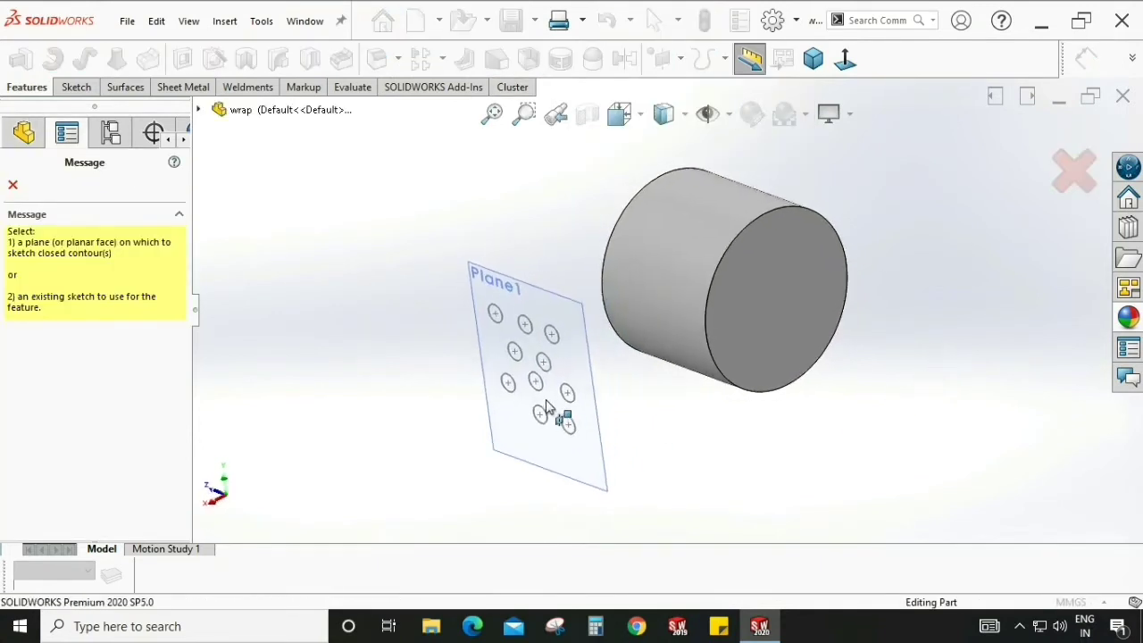
pyautogui.click(500, 313)
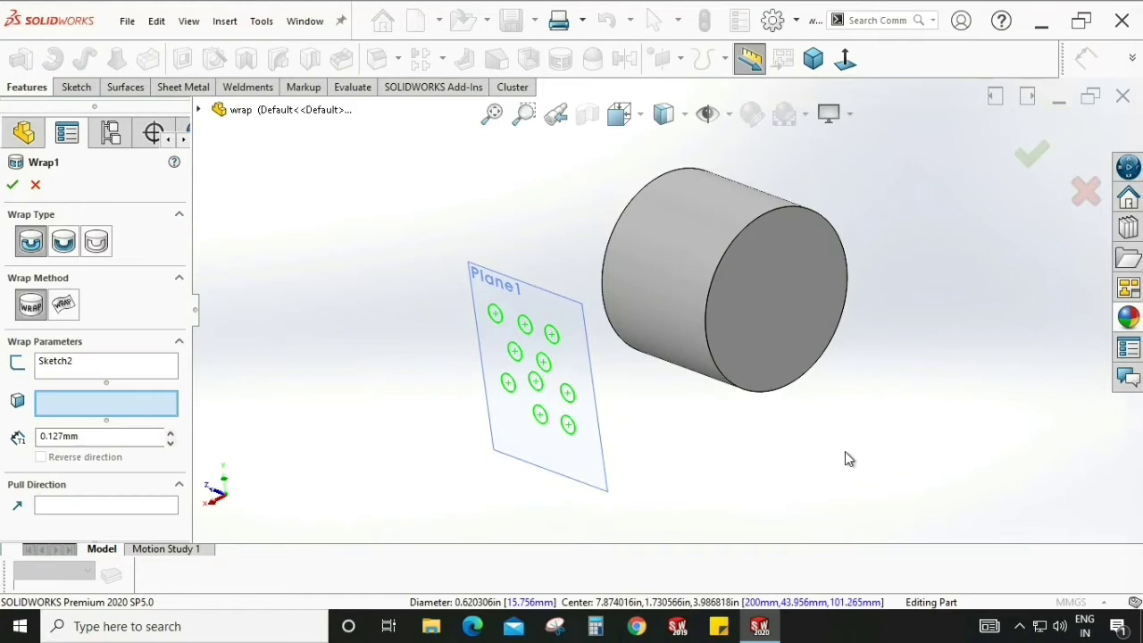
pyautogui.moveTo(646, 377); pyautogui.dragTo(679, 401, button='middle')
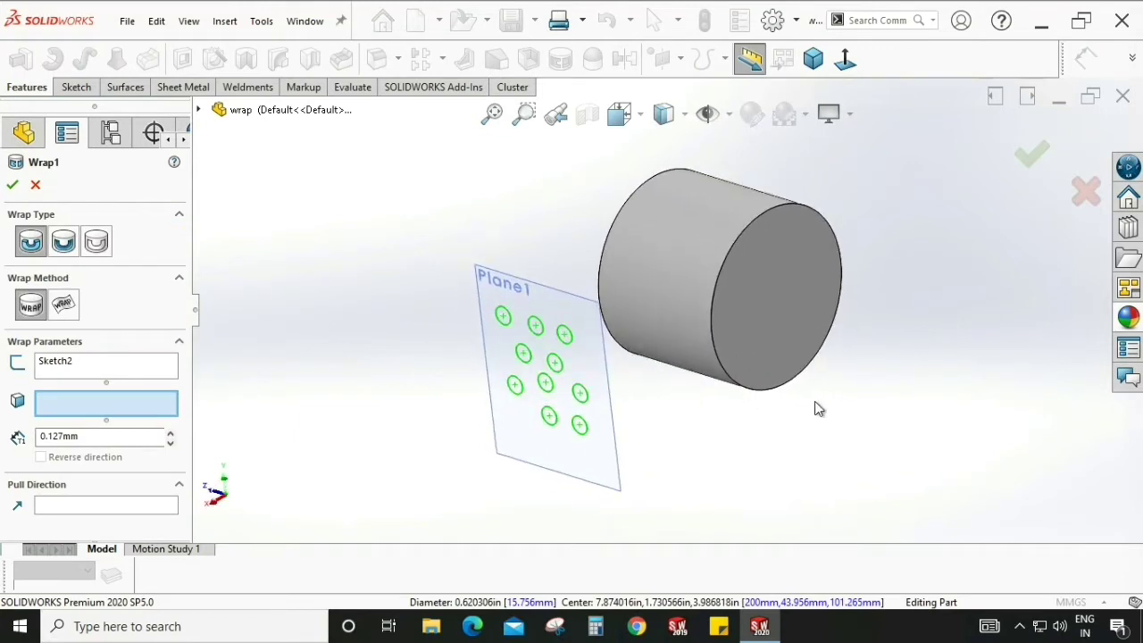
pyautogui.click(664, 269)
pyautogui.moveTo(772, 398)
pyautogui.mouseDown(button='middle')
pyautogui.moveTo(792, 377)
pyautogui.moveTo(864, 381)
pyautogui.moveTo(870, 395)
pyautogui.moveTo(827, 335)
pyautogui.mouseUp(button='middle')
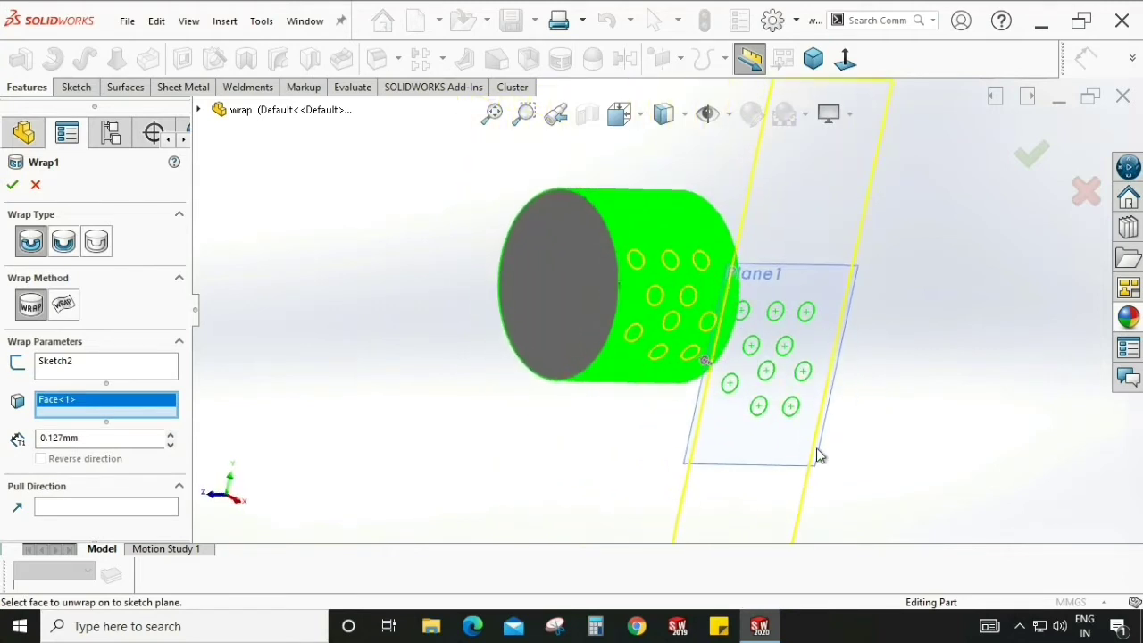
pyautogui.moveTo(695, 296)
pyautogui.mouseDown(button='middle')
pyautogui.moveTo(688, 307)
pyautogui.moveTo(725, 301)
pyautogui.moveTo(669, 334)
pyautogui.moveTo(706, 344)
pyautogui.mouseUp(button='middle')
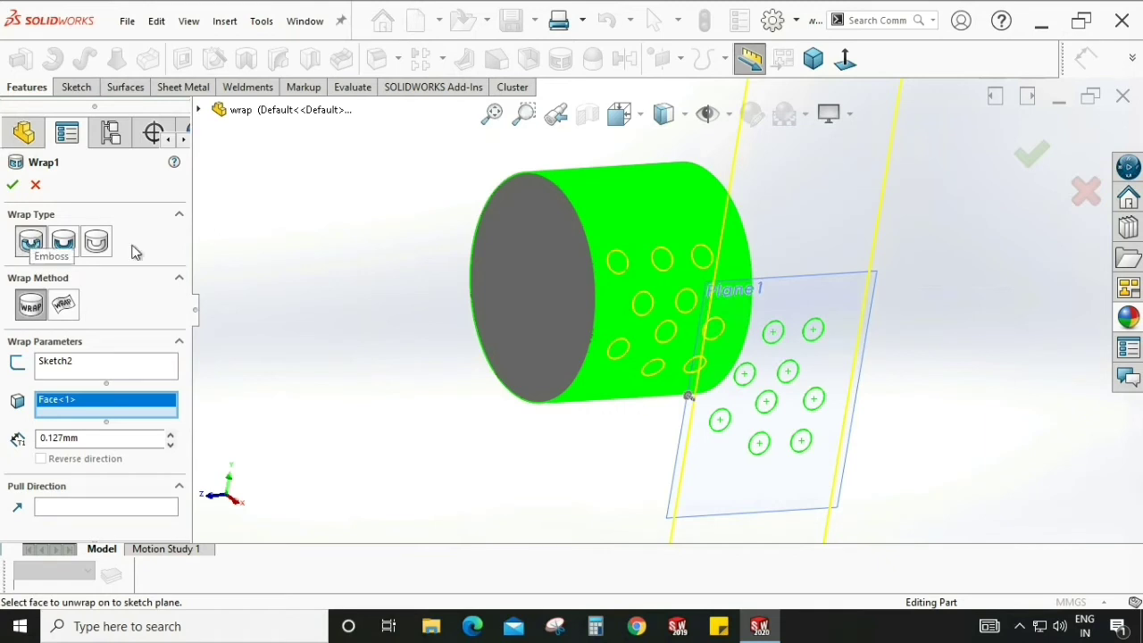
pyautogui.click(13, 186)
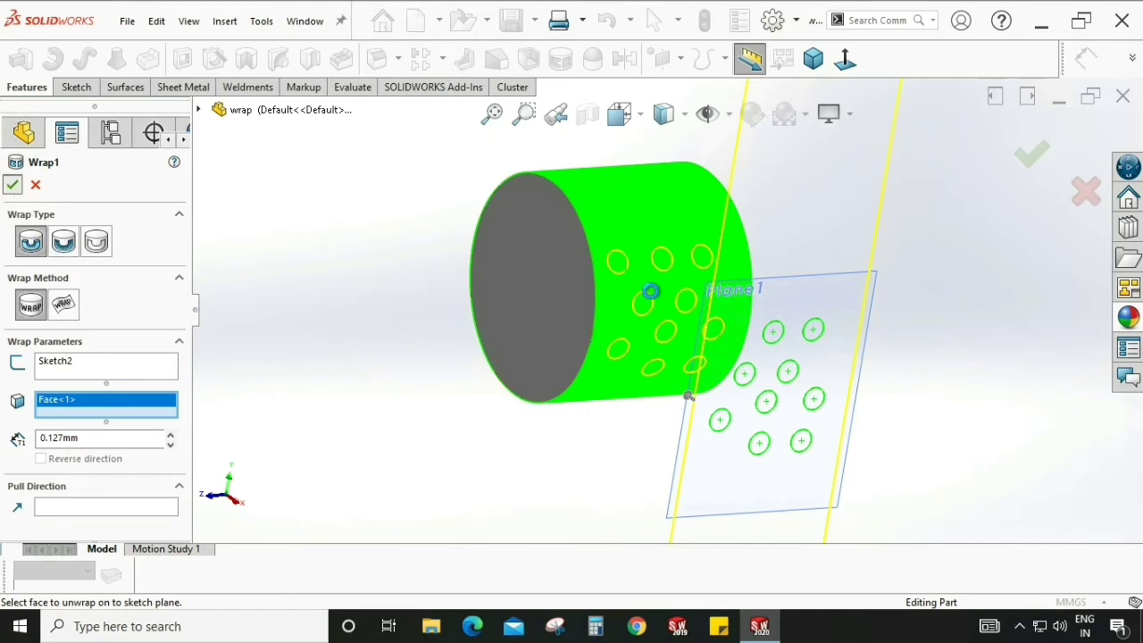
pyautogui.moveTo(753, 345); pyautogui.dragTo(559, 371, button='middle')
# - Edit Wrap1 and increase its thickness from 0.127 mm to 2.00 mm
pyautogui.click(559, 372)
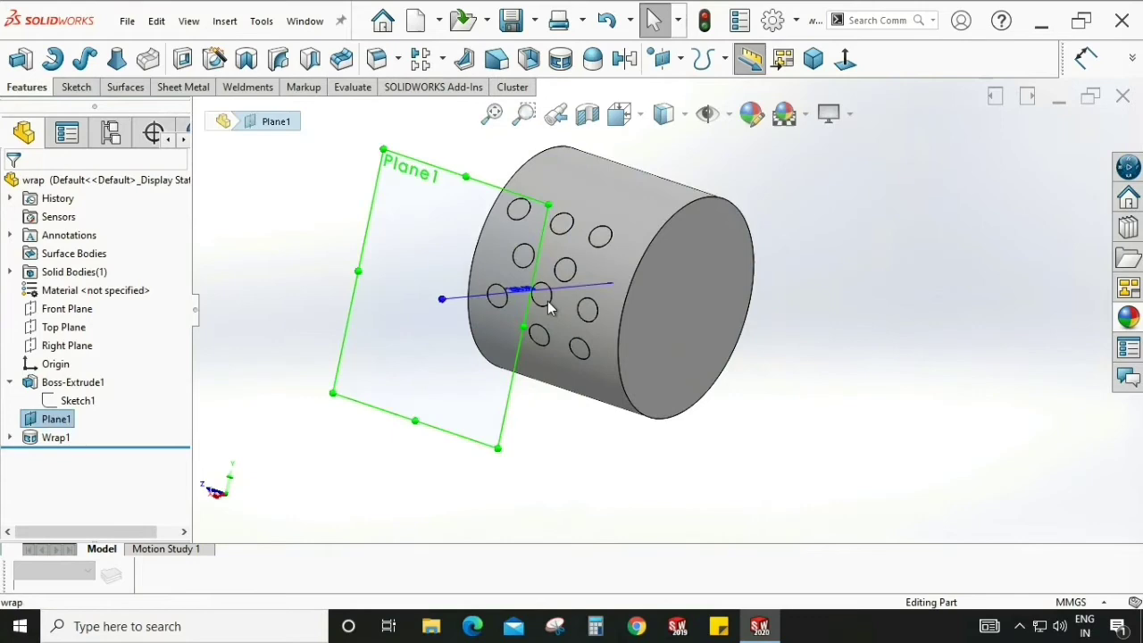
pyautogui.scroll(-3, 598, 338)
pyautogui.scroll(-2, 597, 337)
pyautogui.click(598, 335)
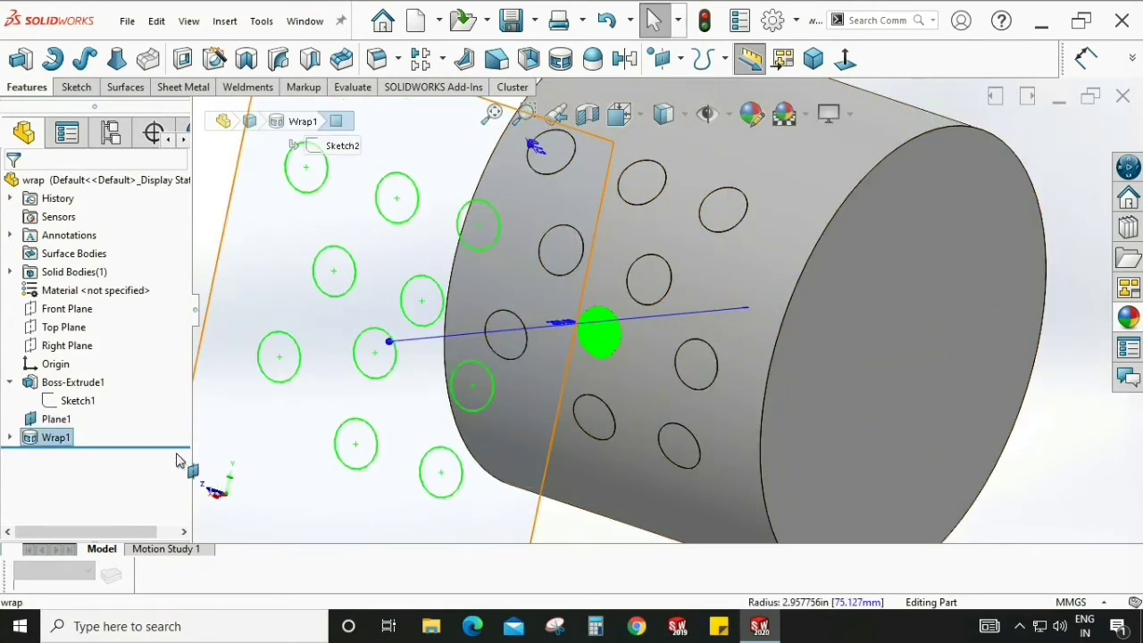
pyautogui.rightClick(55, 438)
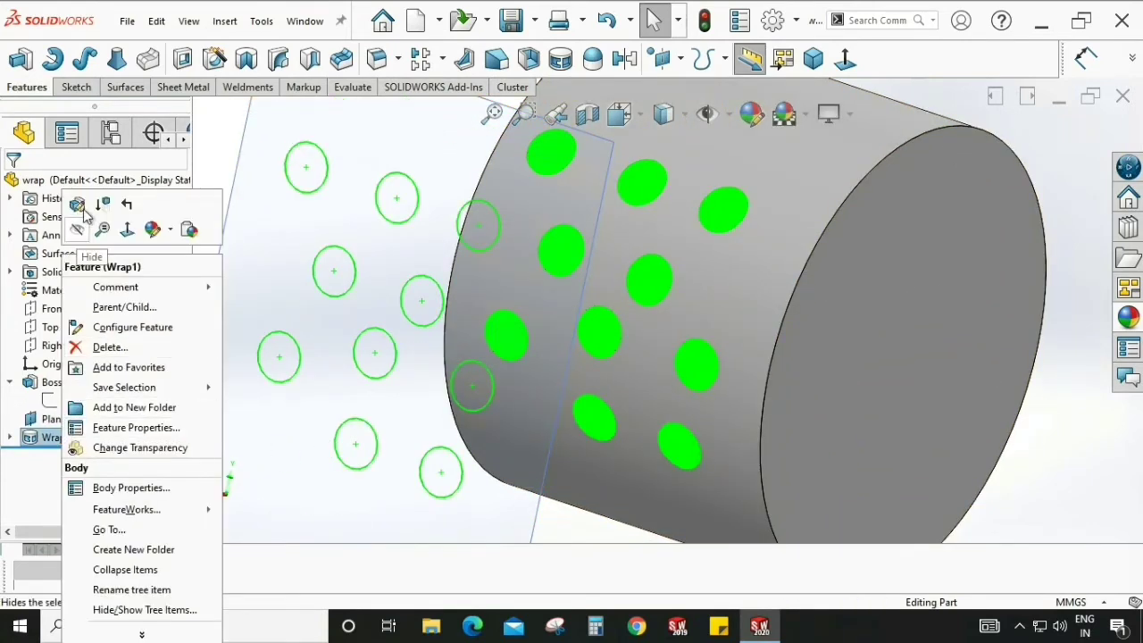
pyautogui.click(77, 204)
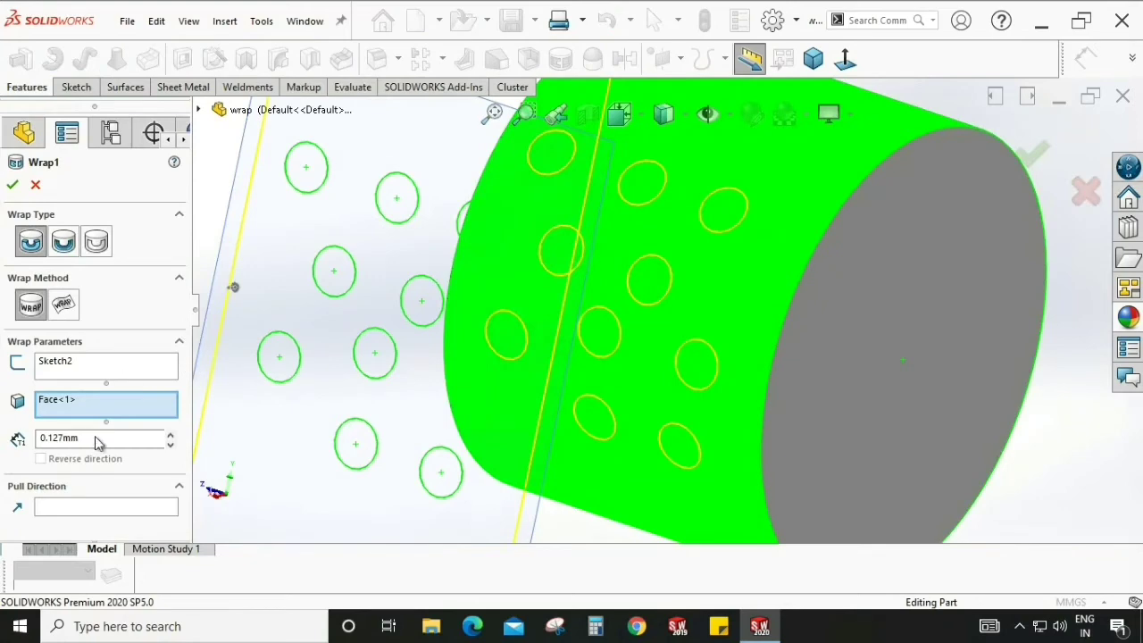
pyautogui.click(98, 438)
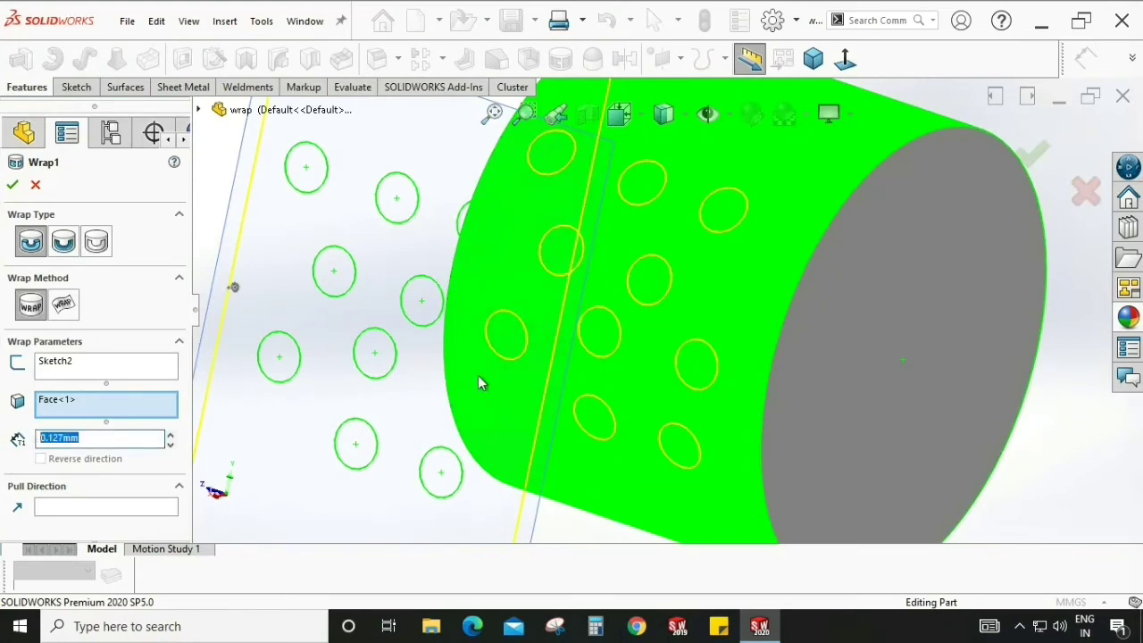
pyautogui.scroll(3, 481, 382)
pyautogui.scroll(3, 679, 304)
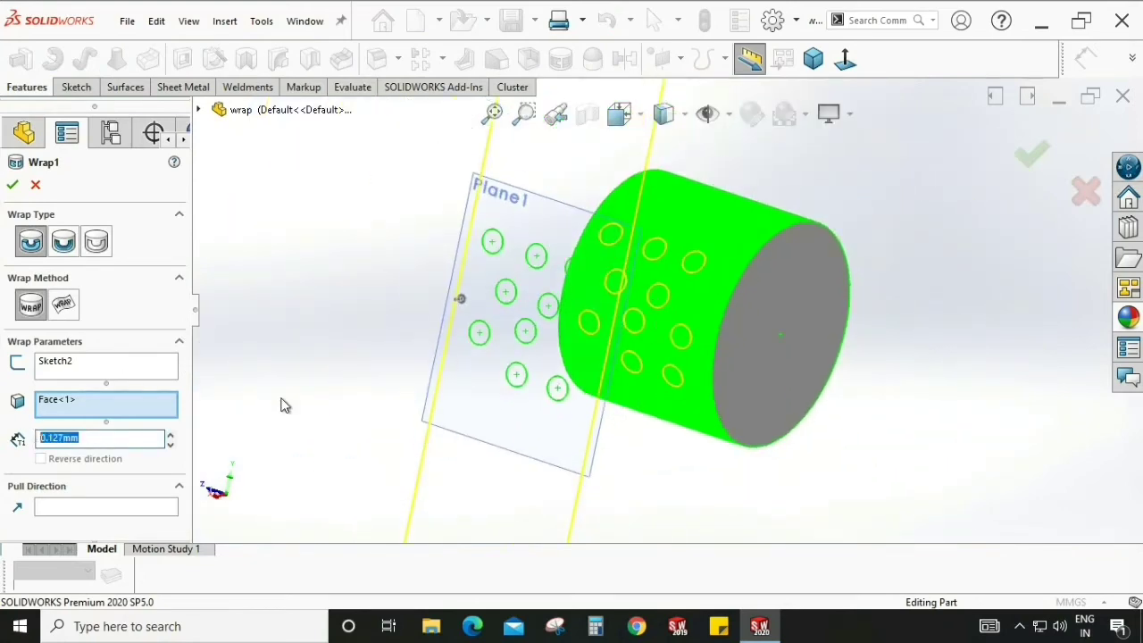
pyautogui.write('2.00mm')
pyautogui.click(12, 185)
pyautogui.moveTo(664, 383)
pyautogui.mouseDown(button='middle')
pyautogui.moveTo(730, 295)
pyautogui.moveTo(747, 217)
pyautogui.moveTo(783, 202)
pyautogui.moveTo(786, 161)
pyautogui.moveTo(753, 369)
pyautogui.moveTo(741, 344)
pyautogui.moveTo(705, 357)
pyautogui.moveTo(757, 414)
pyautogui.moveTo(514, 406)
pyautogui.moveTo(664, 378)
pyautogui.mouseUp(button='middle')
# - Switch Wrap1's type to Deboss so the circles cut 2 mm into the face
pyautogui.click(54, 438)
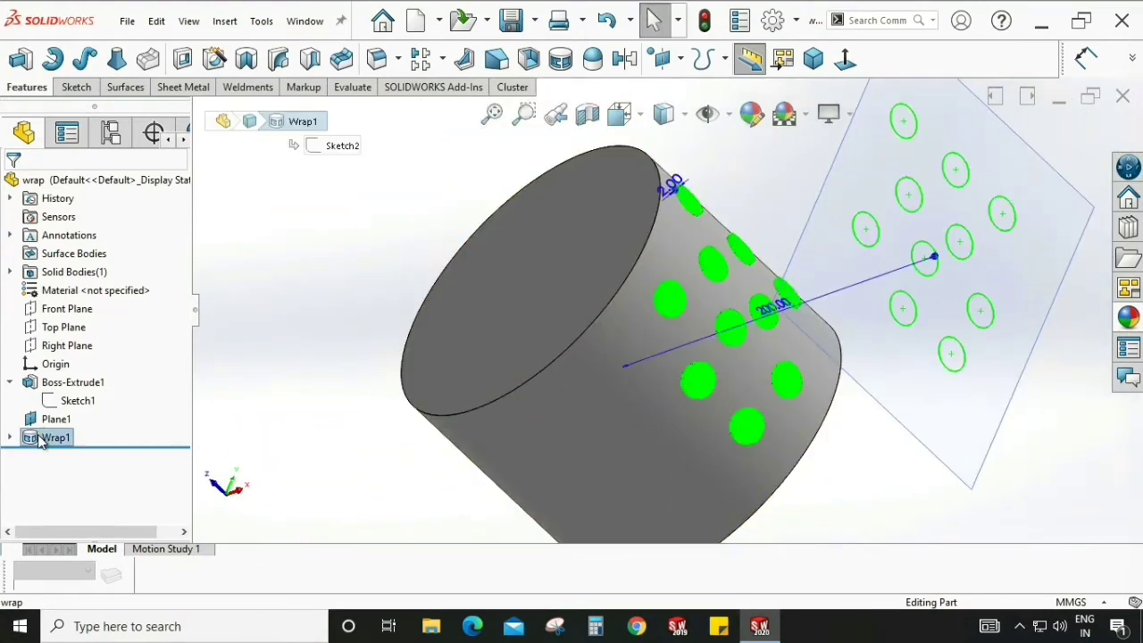
pyautogui.click(104, 382)
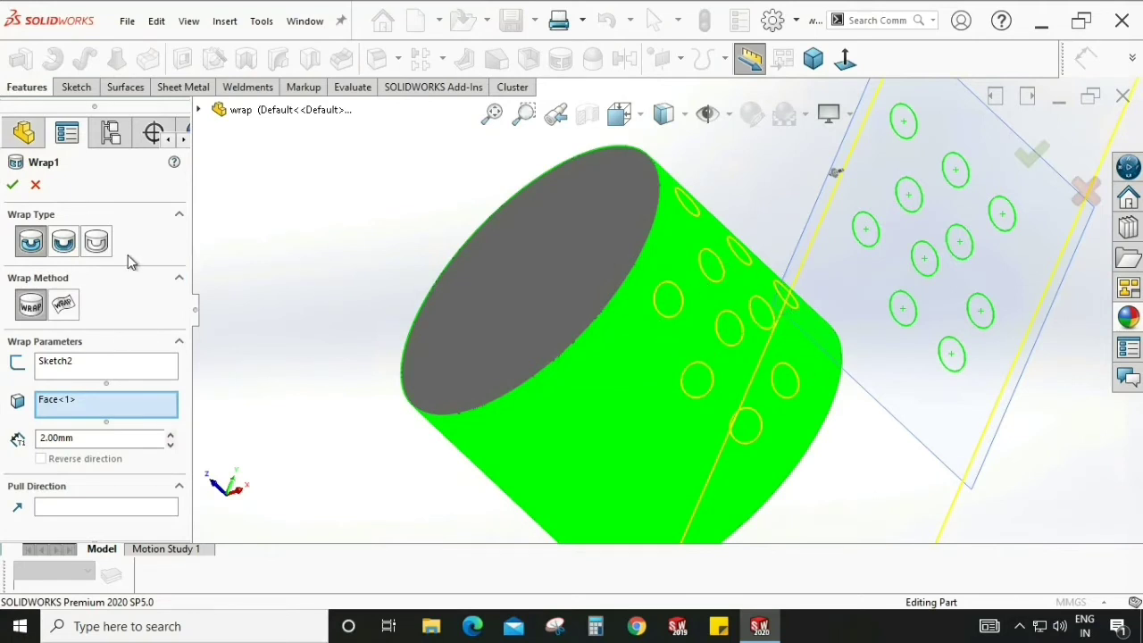
pyautogui.click(73, 251)
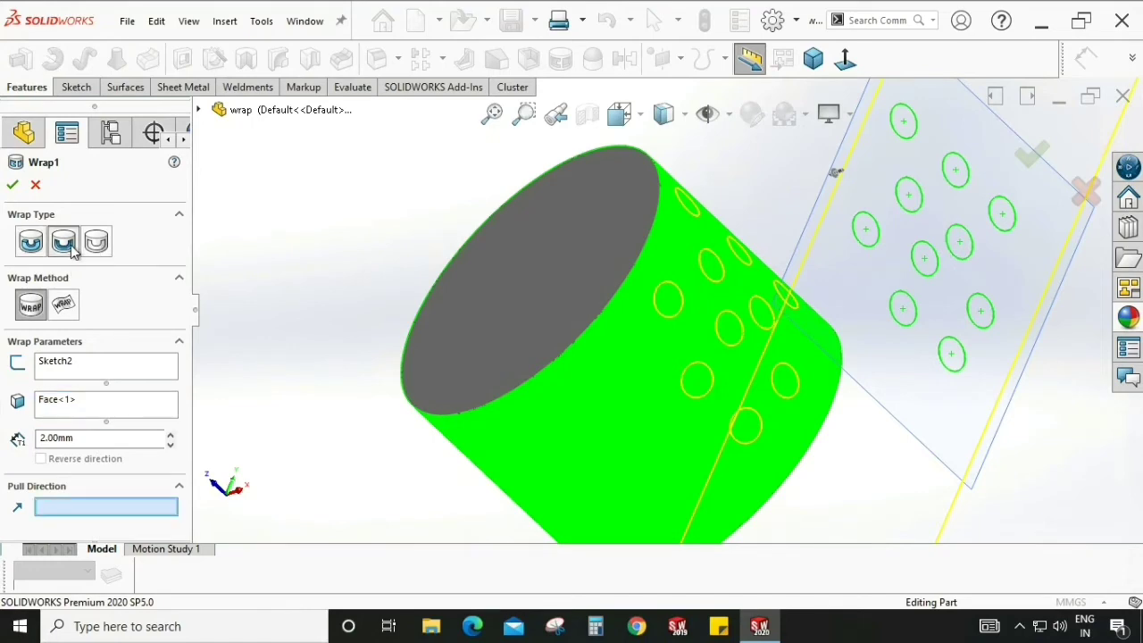
pyautogui.click(14, 185)
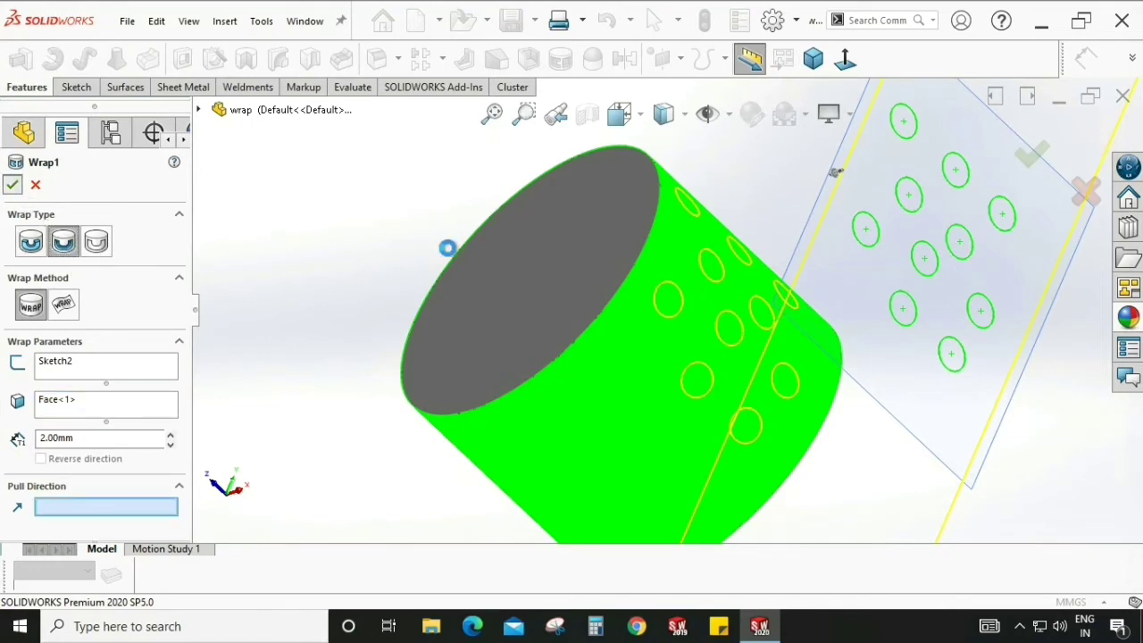
pyautogui.moveTo(842, 421)
pyautogui.mouseDown(button='middle')
pyautogui.moveTo(716, 436)
pyautogui.moveTo(924, 263)
pyautogui.moveTo(950, 260)
pyautogui.moveTo(987, 302)
pyautogui.moveTo(926, 383)
pyautogui.moveTo(888, 331)
pyautogui.moveTo(602, 334)
pyautogui.moveTo(655, 355)
pyautogui.moveTo(286, 493)
pyautogui.mouseUp(button='middle')
pyautogui.scroll(-3, 894, 378)
pyautogui.scroll(-2, 906, 378)
pyautogui.scroll(-1, 905, 373)
pyautogui.click(308, 402)
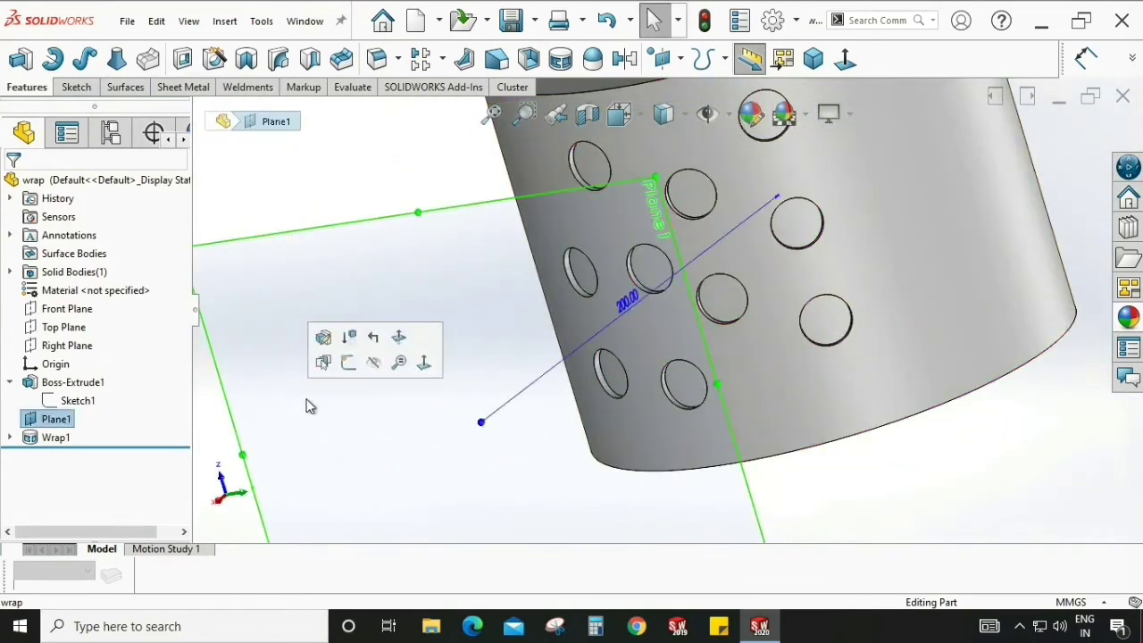
# - Change Wrap1's wrap type to Scribe
pyautogui.click(55, 438)
pyautogui.click(70, 390)
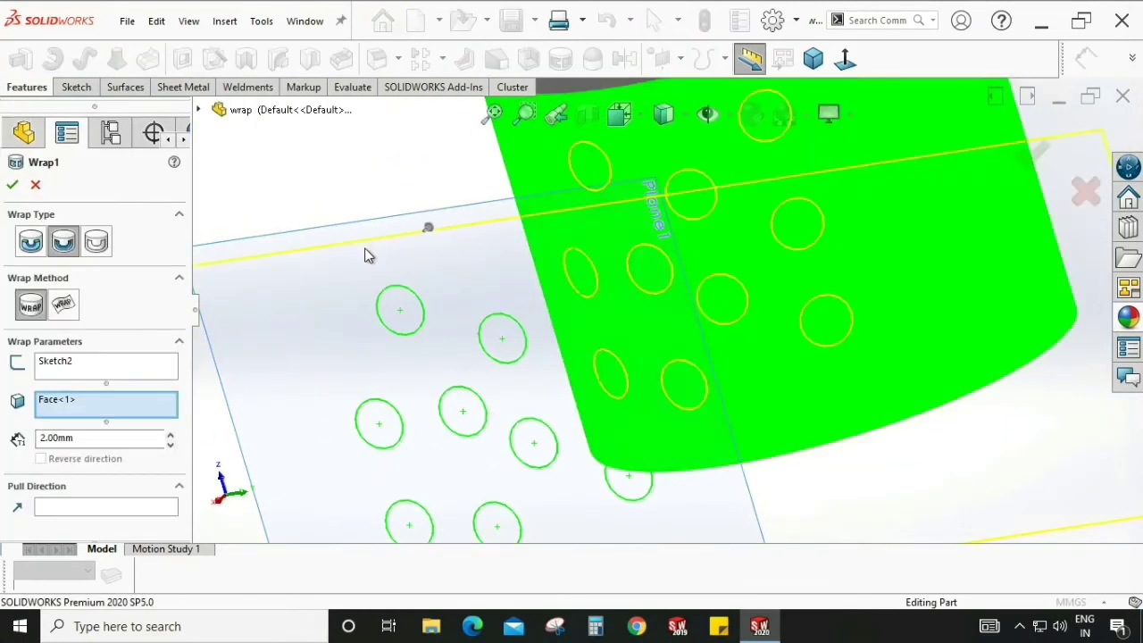
pyautogui.click(97, 247)
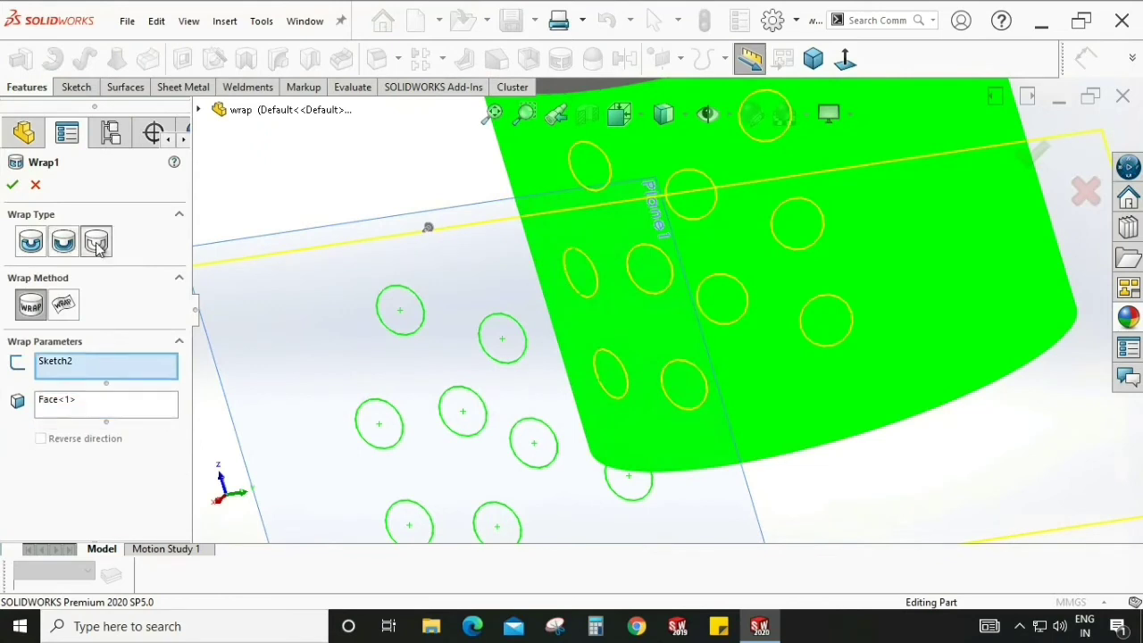
pyautogui.click(13, 184)
# - Orbit and zoom around the cylinder to inspect the wrapped circles
pyautogui.moveTo(674, 280); pyautogui.dragTo(867, 403, button='middle')
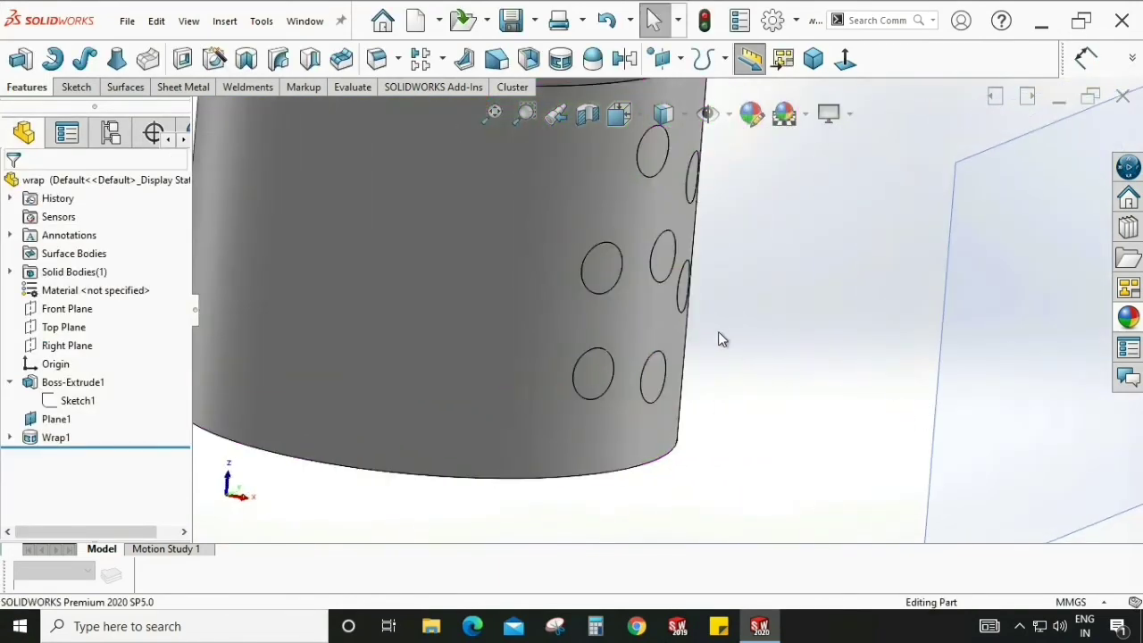
pyautogui.moveTo(722, 339)
pyautogui.mouseDown(button='middle')
pyautogui.moveTo(596, 193)
pyautogui.moveTo(712, 187)
pyautogui.moveTo(729, 218)
pyautogui.moveTo(580, 349)
pyautogui.moveTo(564, 391)
pyautogui.moveTo(772, 268)
pyautogui.mouseUp(button='middle')
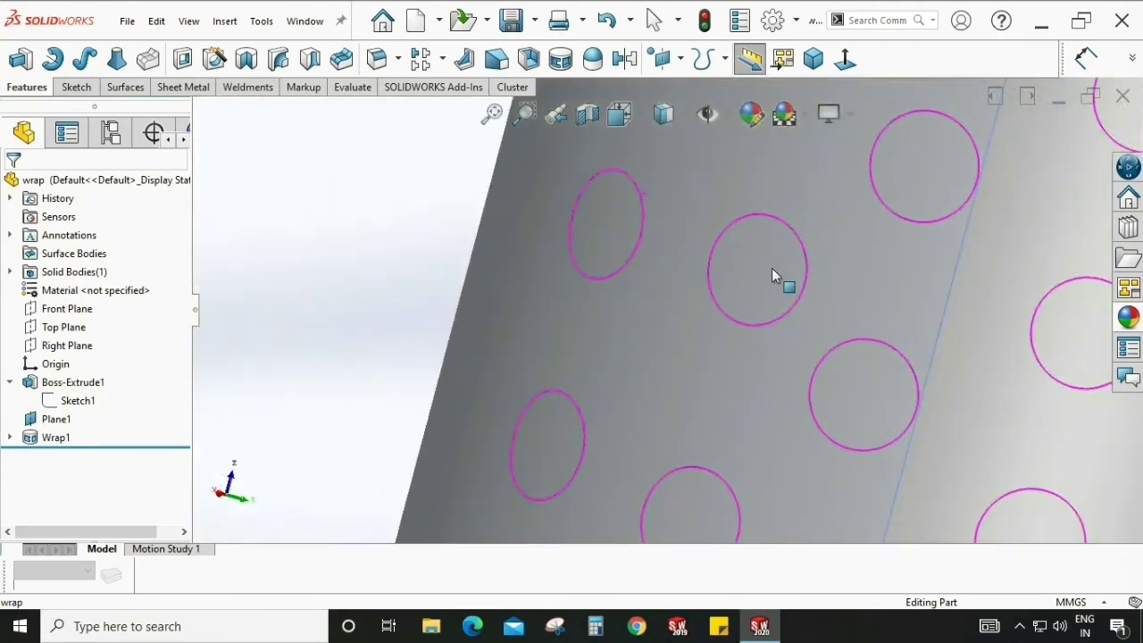
pyautogui.moveTo(800, 214)
pyautogui.mouseDown(button='middle')
pyautogui.moveTo(755, 209)
pyautogui.moveTo(789, 202)
pyautogui.moveTo(859, 232)
pyautogui.moveTo(900, 292)
pyautogui.mouseUp(button='middle')
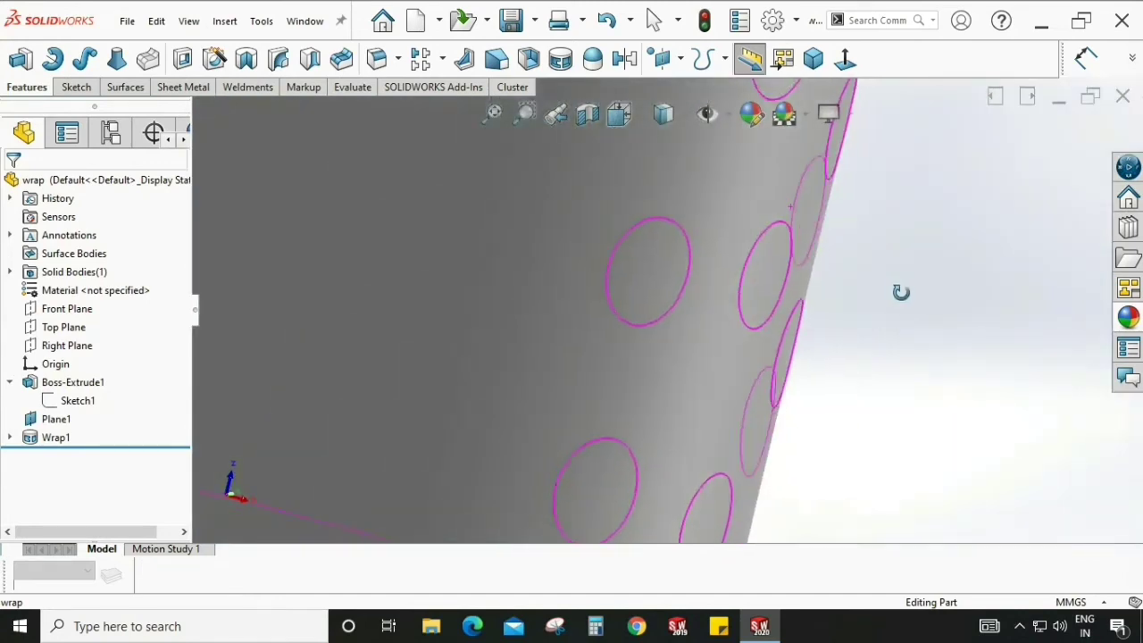
pyautogui.moveTo(753, 279)
pyautogui.mouseDown(button='middle')
pyautogui.moveTo(774, 240)
pyautogui.moveTo(796, 247)
pyautogui.moveTo(753, 276)
pyautogui.moveTo(913, 381)
pyautogui.mouseUp(button='middle')
pyautogui.scroll(5, 473, 375)
pyautogui.moveTo(802, 346)
pyautogui.mouseDown(button='middle')
pyautogui.moveTo(741, 326)
pyautogui.moveTo(777, 274)
pyautogui.moveTo(735, 258)
pyautogui.moveTo(727, 331)
pyautogui.moveTo(434, 337)
pyautogui.mouseUp(button='middle')
pyautogui.moveTo(639, 259)
pyautogui.mouseDown(button='middle')
pyautogui.moveTo(872, 237)
pyautogui.moveTo(864, 234)
pyautogui.mouseUp(button='middle')
pyautogui.scroll(-3, 873, 238)
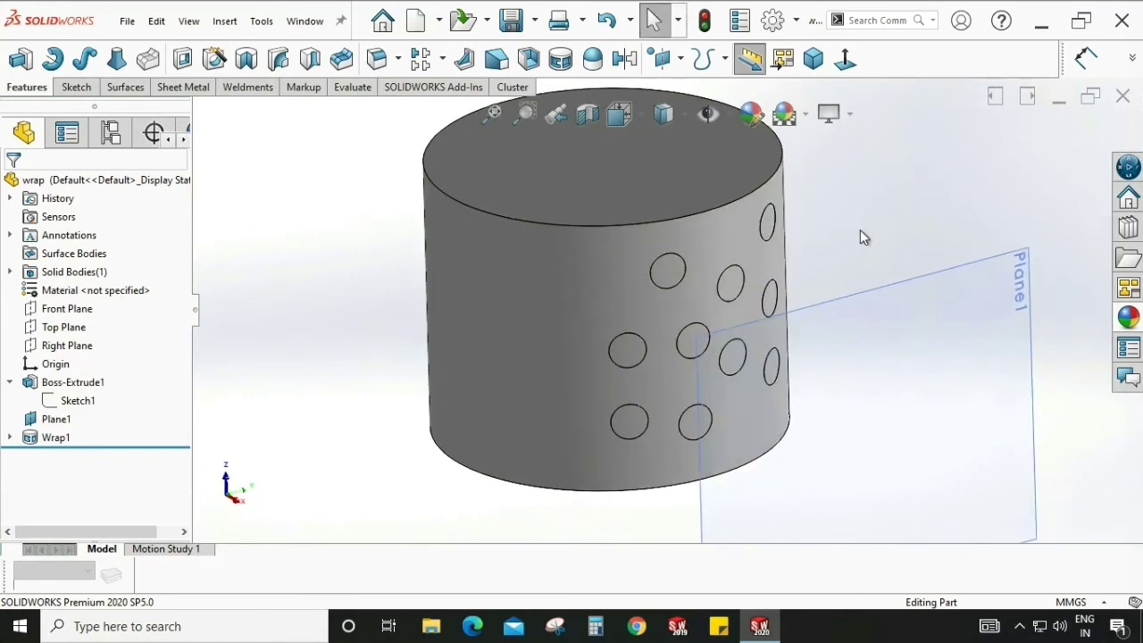
# - Apply a black colour to Wrap1's circle faces on the cylinder
pyautogui.scroll(-3, 771, 224)
pyautogui.click(757, 232)
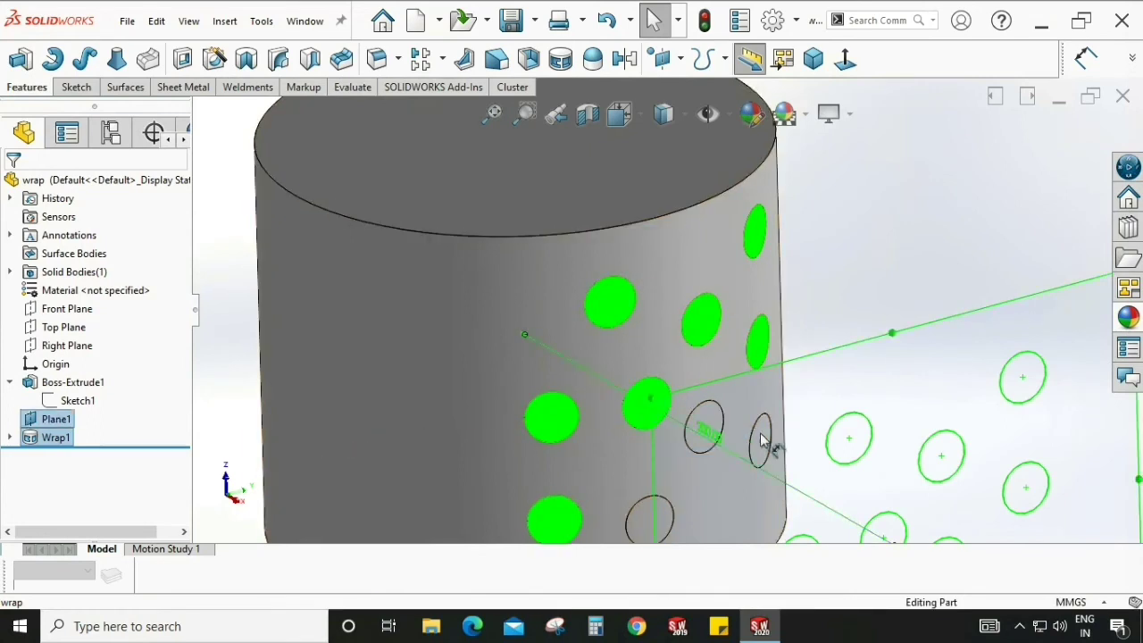
pyautogui.click(712, 417)
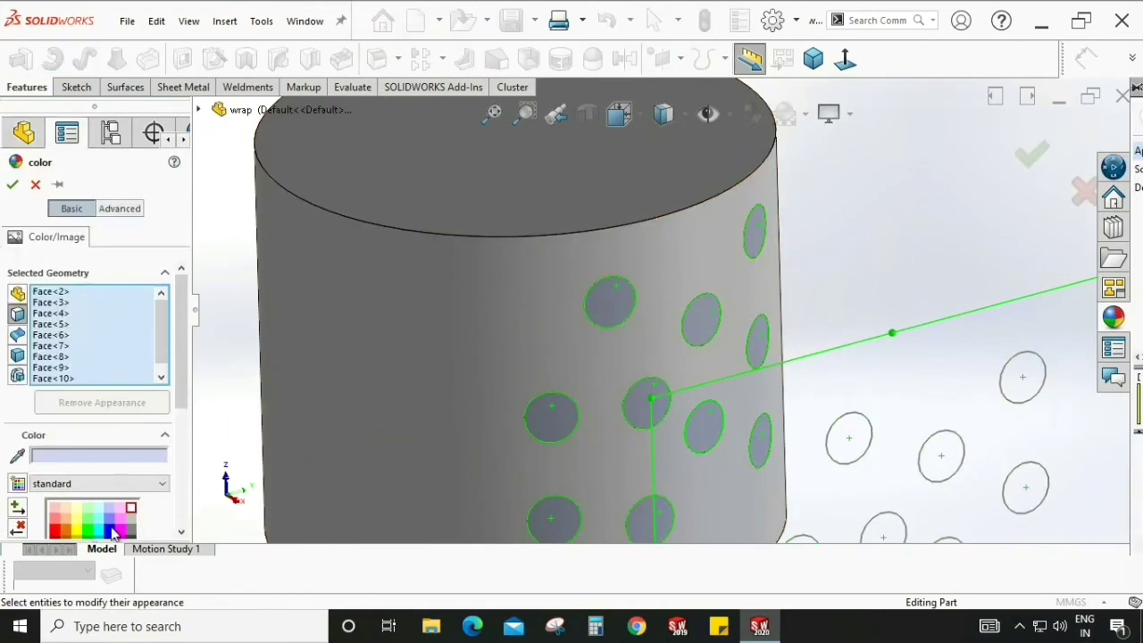
pyautogui.scroll(-3, 119, 516)
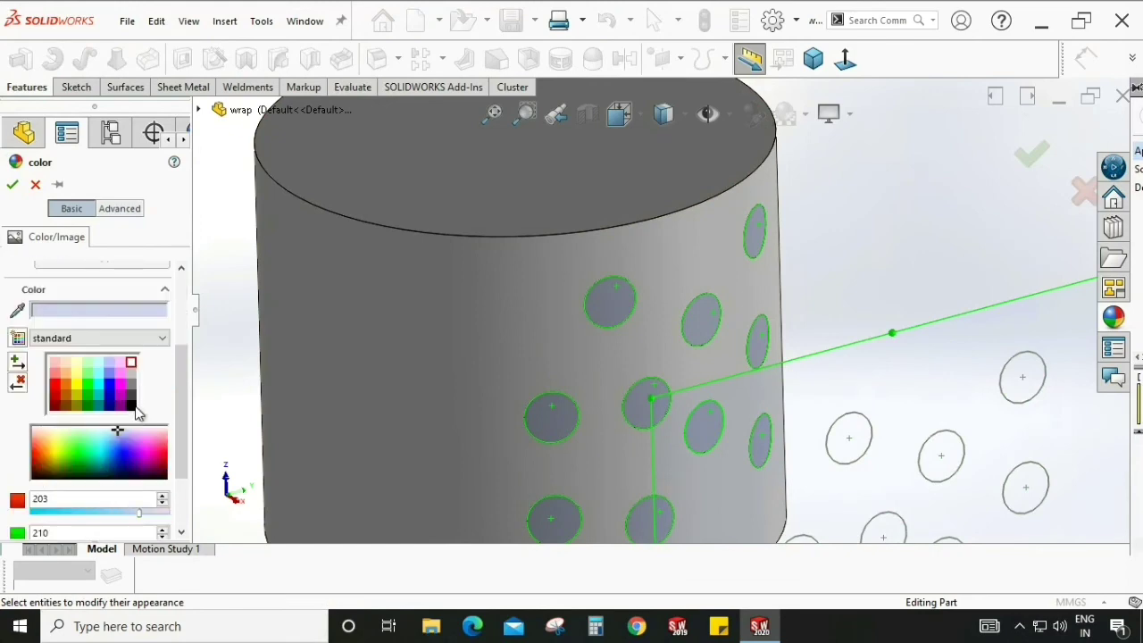
pyautogui.click(135, 406)
pyautogui.scroll(3, 884, 268)
pyautogui.moveTo(885, 268)
pyautogui.mouseDown(button='middle')
pyautogui.moveTo(786, 237)
pyautogui.moveTo(374, 248)
pyautogui.mouseUp(button='middle')
pyautogui.click(11, 185)
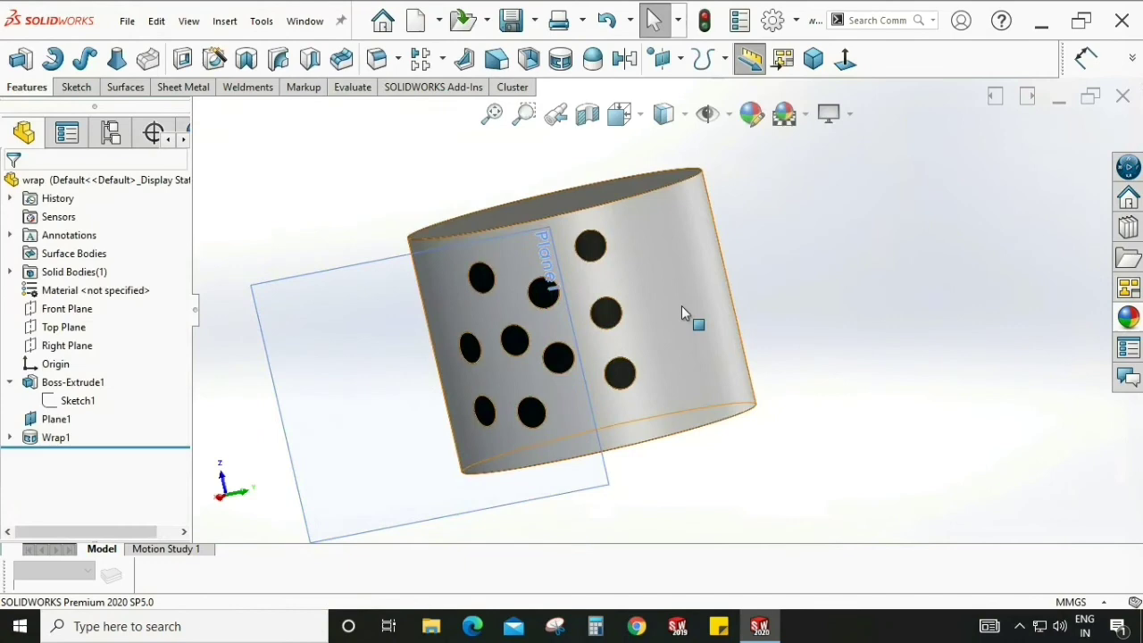
pyautogui.moveTo(689, 319)
pyautogui.mouseDown(button='middle')
pyautogui.moveTo(795, 234)
pyautogui.moveTo(697, 258)
pyautogui.moveTo(684, 321)
pyautogui.moveTo(753, 309)
pyautogui.moveTo(841, 346)
pyautogui.moveTo(843, 388)
pyautogui.moveTo(786, 401)
pyautogui.mouseUp(button='middle')
pyautogui.scroll(-3, 659, 275)
pyautogui.moveTo(660, 275)
pyautogui.mouseDown(button='middle')
pyautogui.moveTo(681, 224)
pyautogui.moveTo(696, 250)
pyautogui.mouseUp(button='middle')
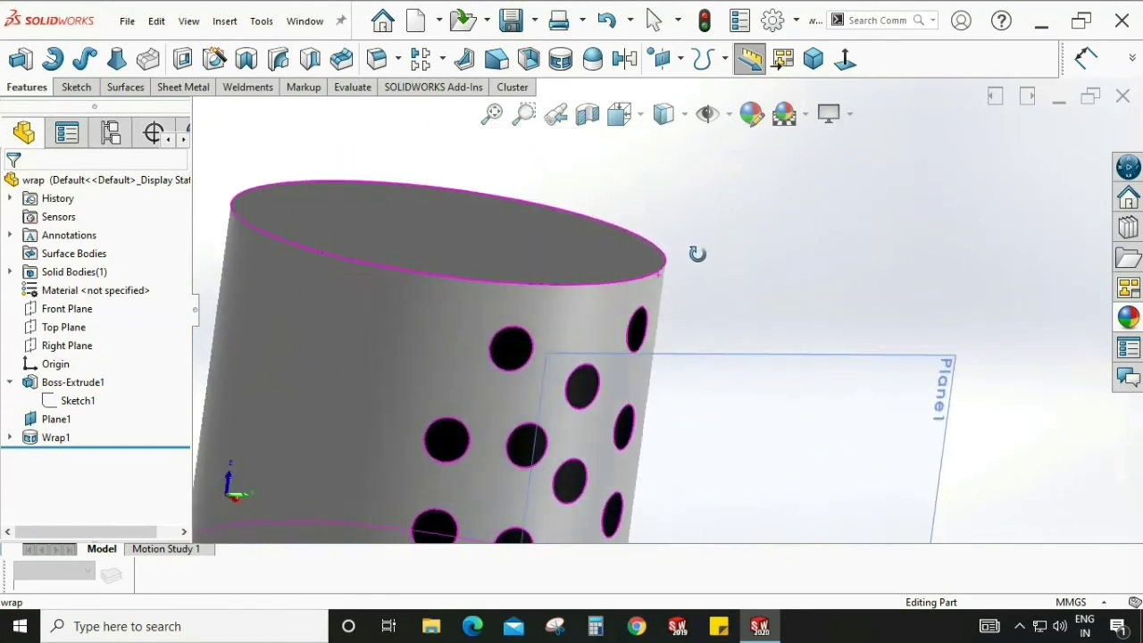
pyautogui.scroll(5, 697, 250)
pyautogui.moveTo(811, 217)
pyautogui.mouseDown(button='middle')
pyautogui.moveTo(798, 187)
pyautogui.moveTo(804, 212)
pyautogui.mouseUp(button='middle')
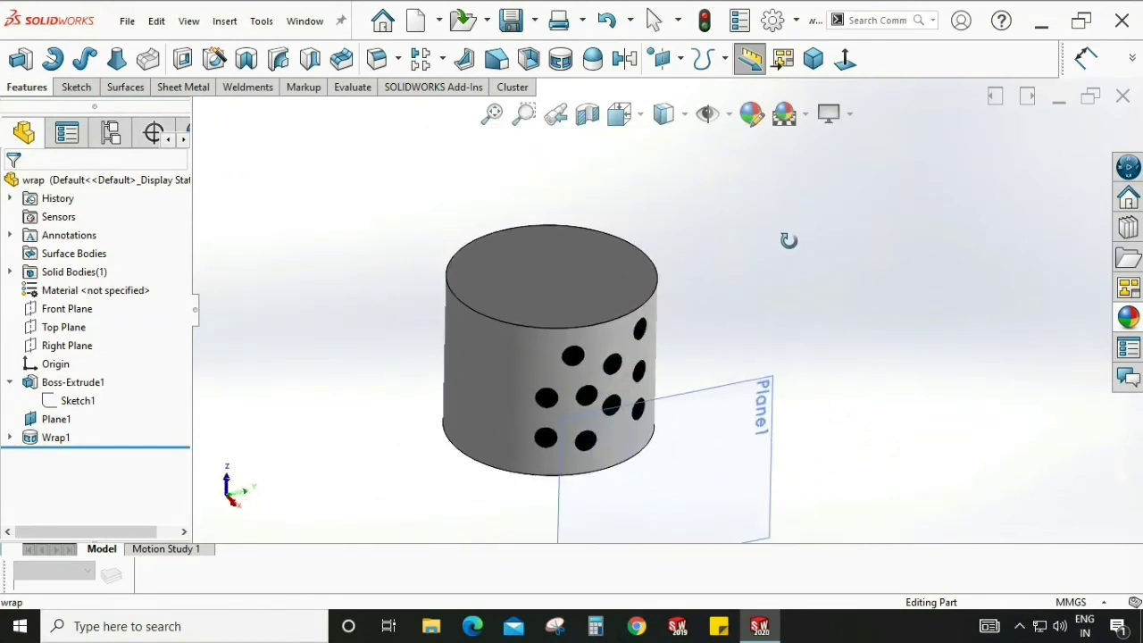
pyautogui.moveTo(699, 305)
pyautogui.mouseDown(button='middle')
pyautogui.moveTo(694, 265)
pyautogui.moveTo(705, 354)
pyautogui.mouseUp(button='middle')
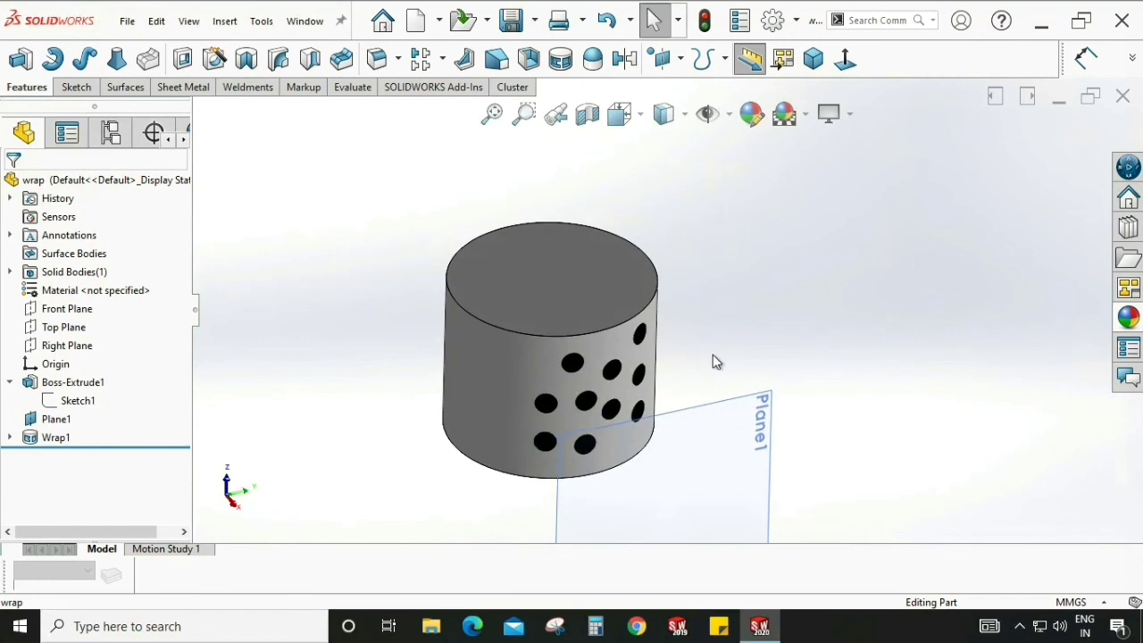